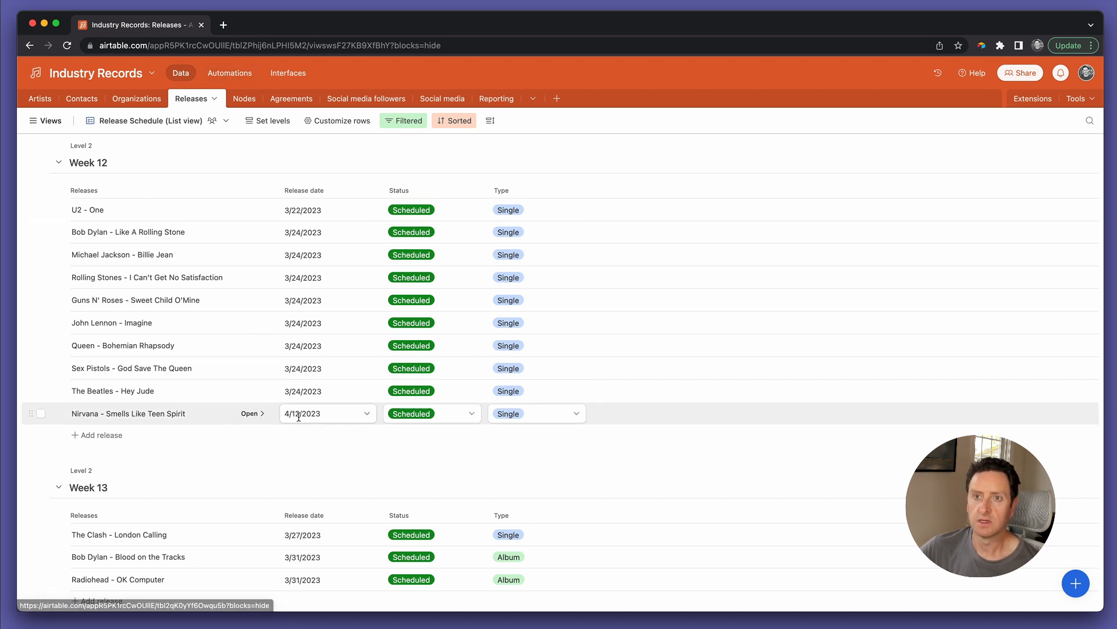
# Step: Set the release date of "Nirvana - Smells Like Teen Spirit" to 3/24/2023
pyautogui.click(361, 415)
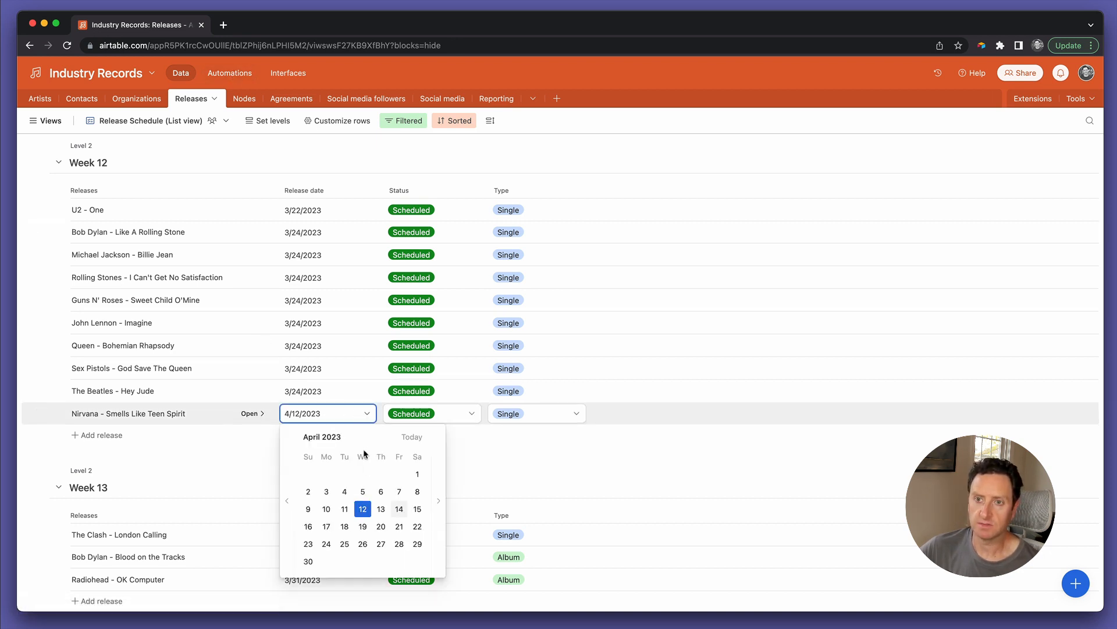
pyautogui.click(287, 500)
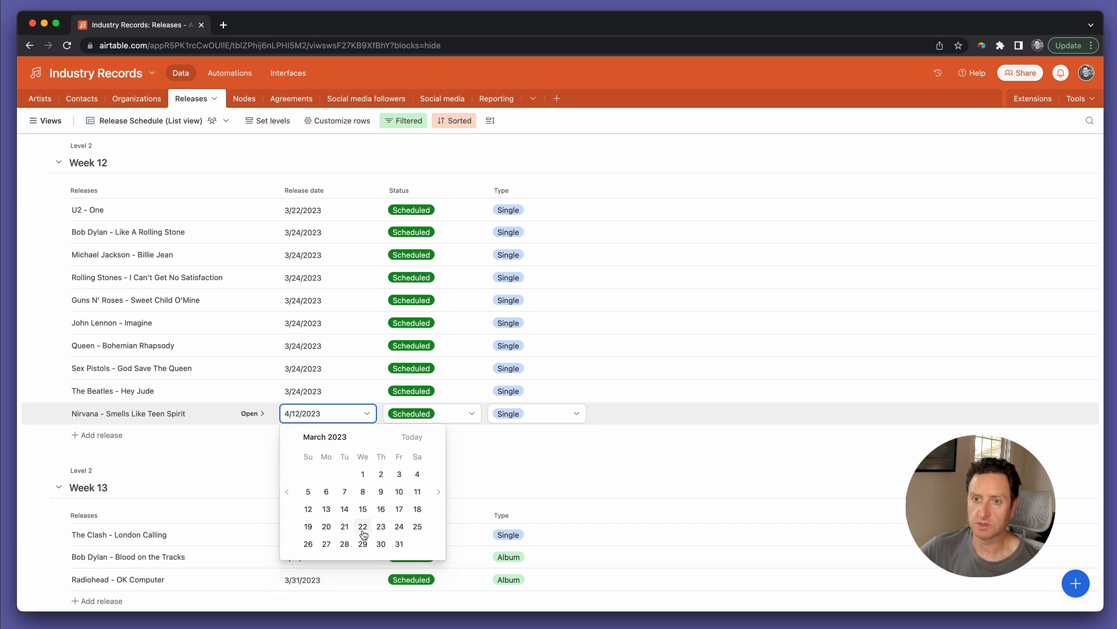
pyautogui.click(399, 527)
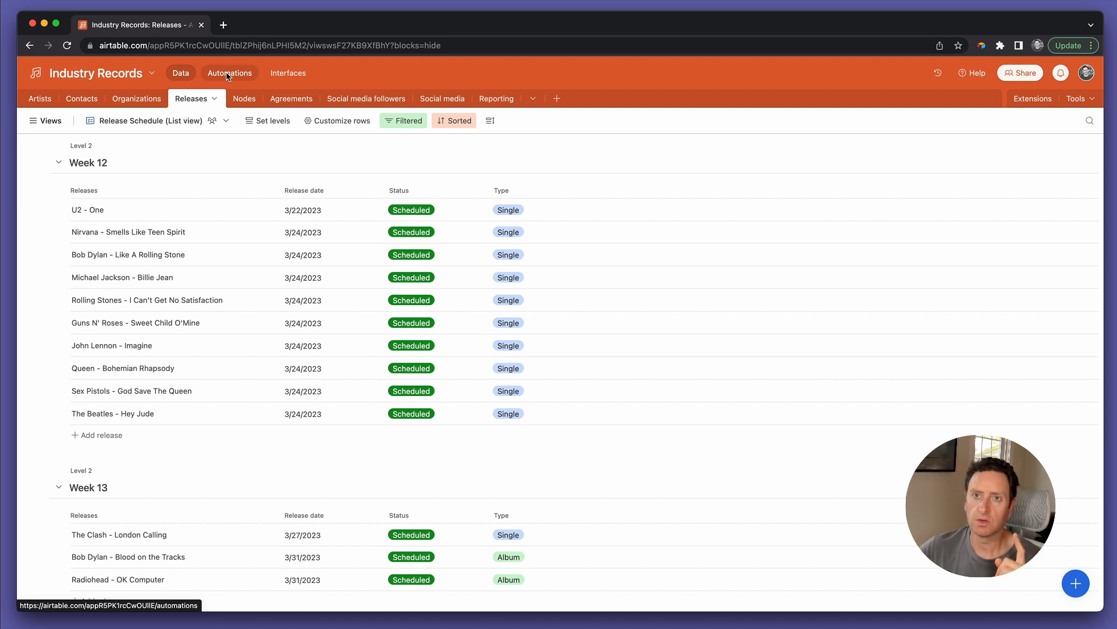
# Step: Create a new automation in the Industry Records base and name it "When Release is created"
pyautogui.click(227, 75)
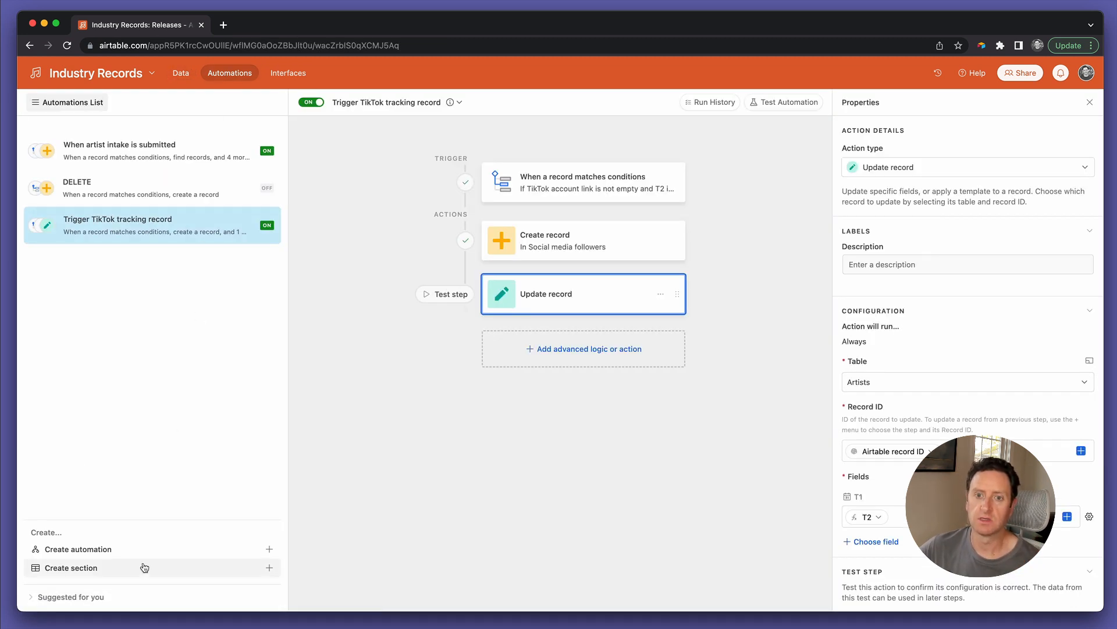
pyautogui.click(131, 548)
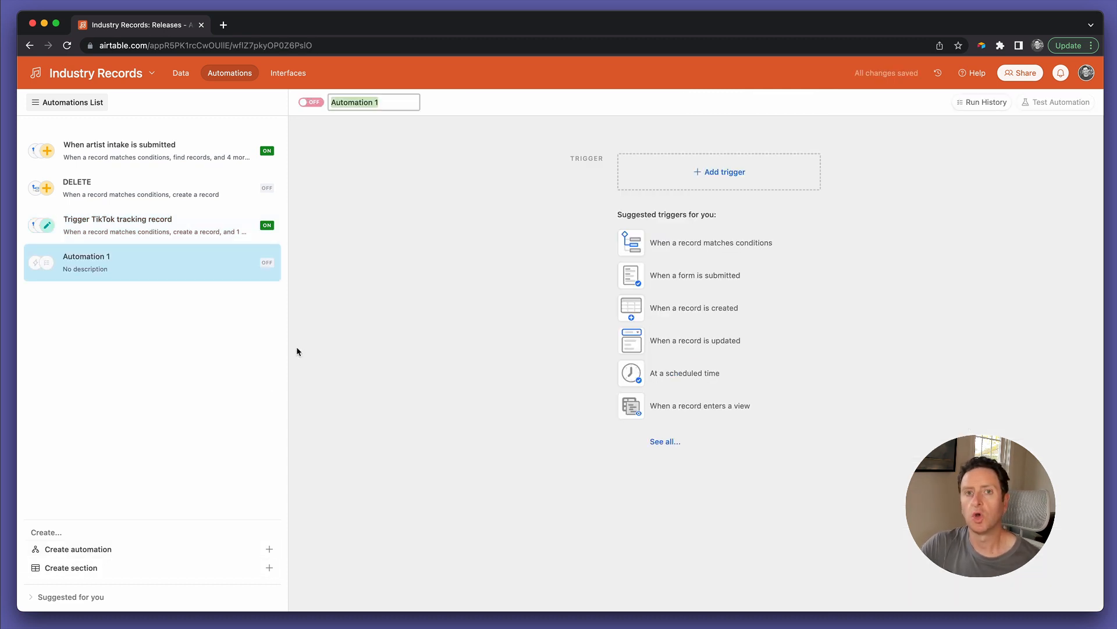
pyautogui.write('When Rel')
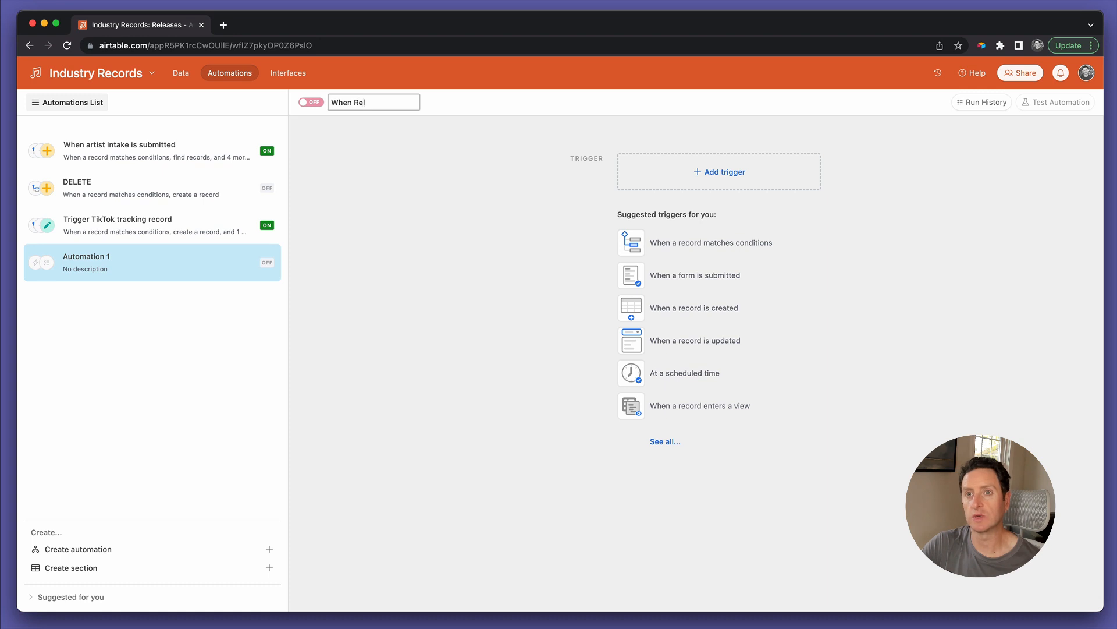
pyautogui.write('ease is created')
pyautogui.press('Return')
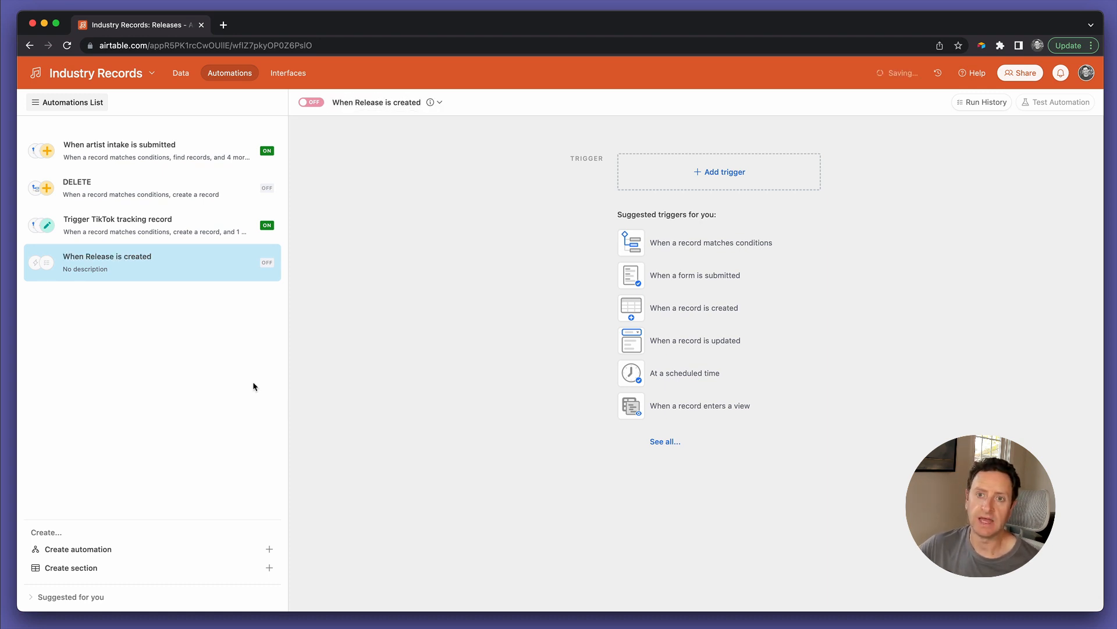
# Step: Create a second automation named "When release date changes"
pyautogui.click(130, 547)
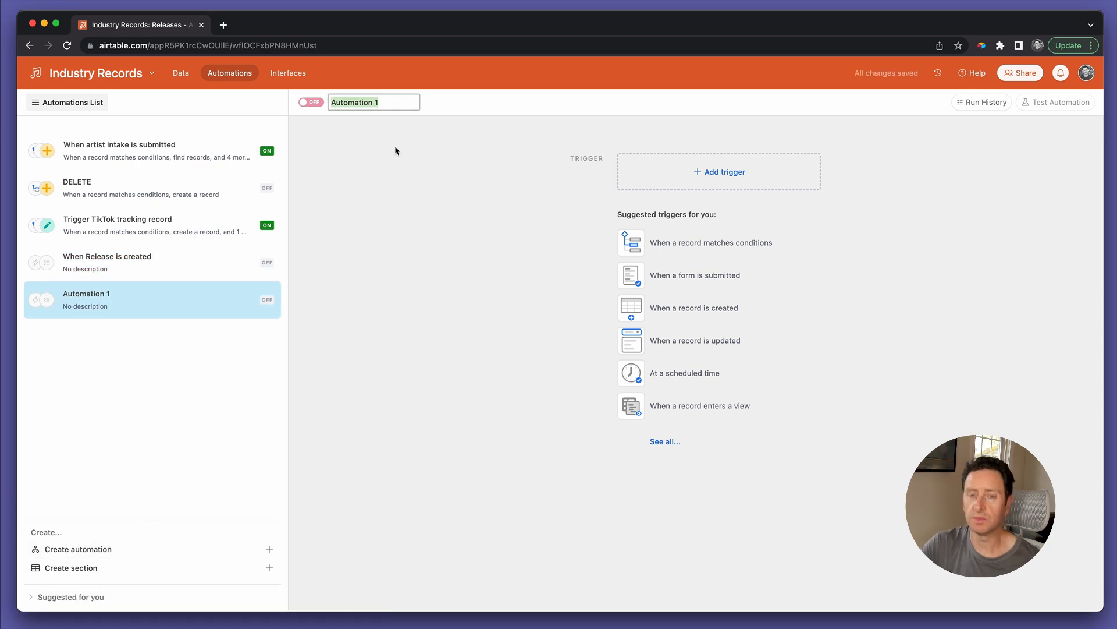
pyautogui.write('wh')
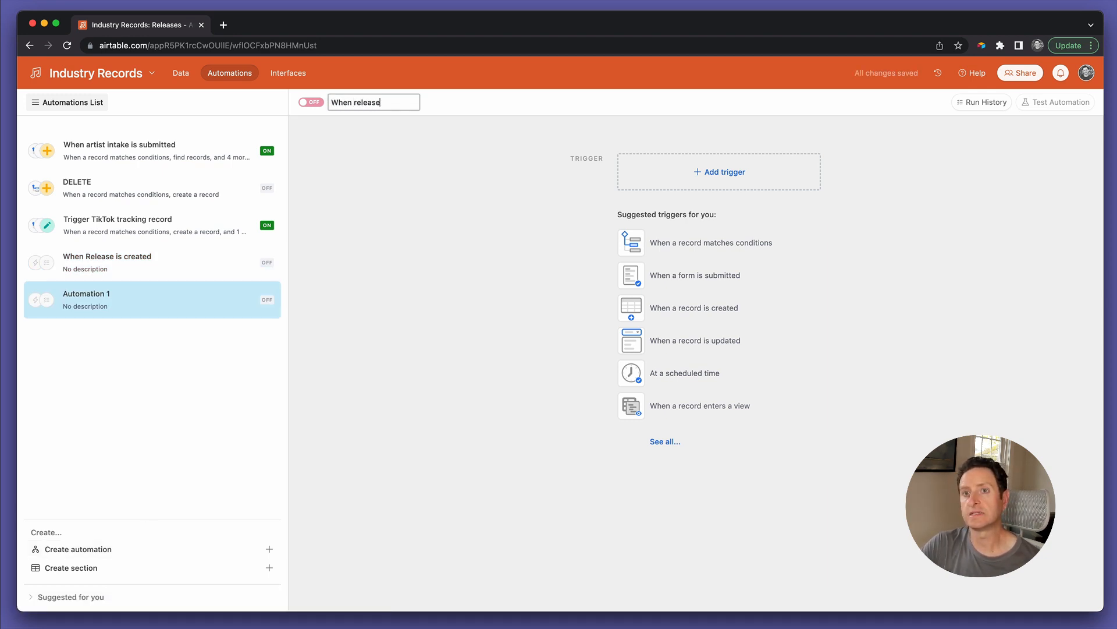
pyautogui.write('en release date changes')
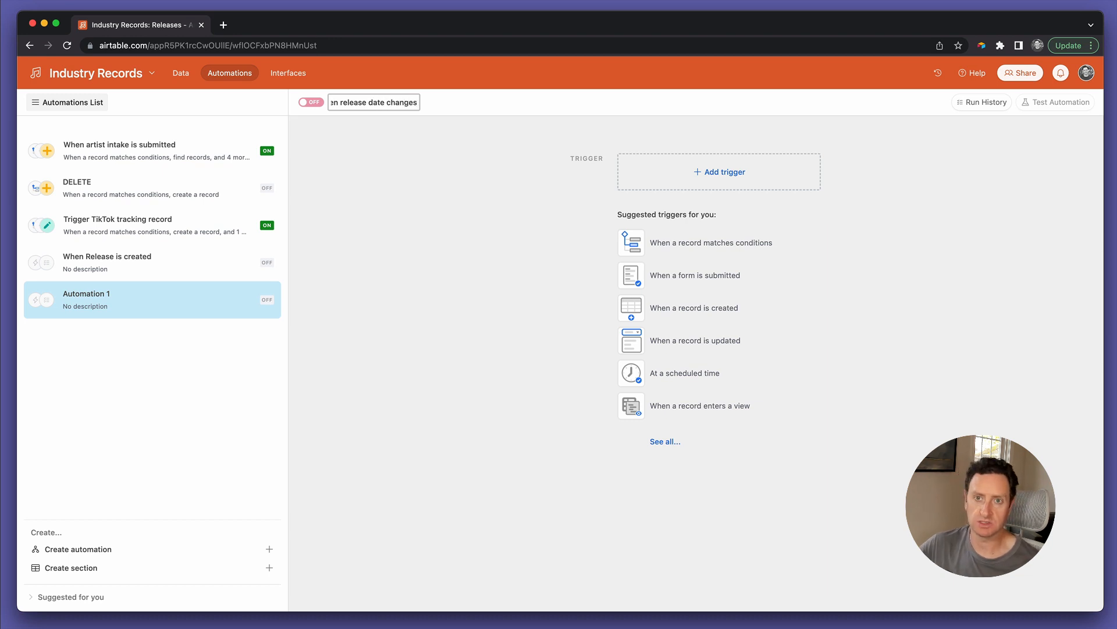
# Step: Give the "When Release is created" automation a "When record matches conditions" trigger on the Releases table
pyautogui.click(273, 257)
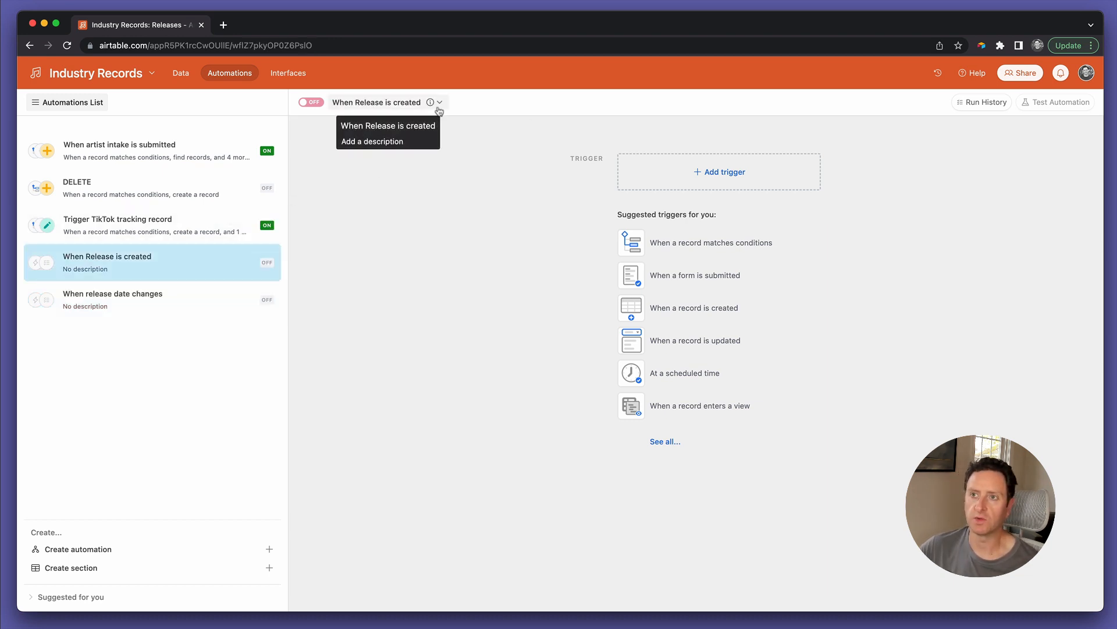
pyautogui.click(738, 181)
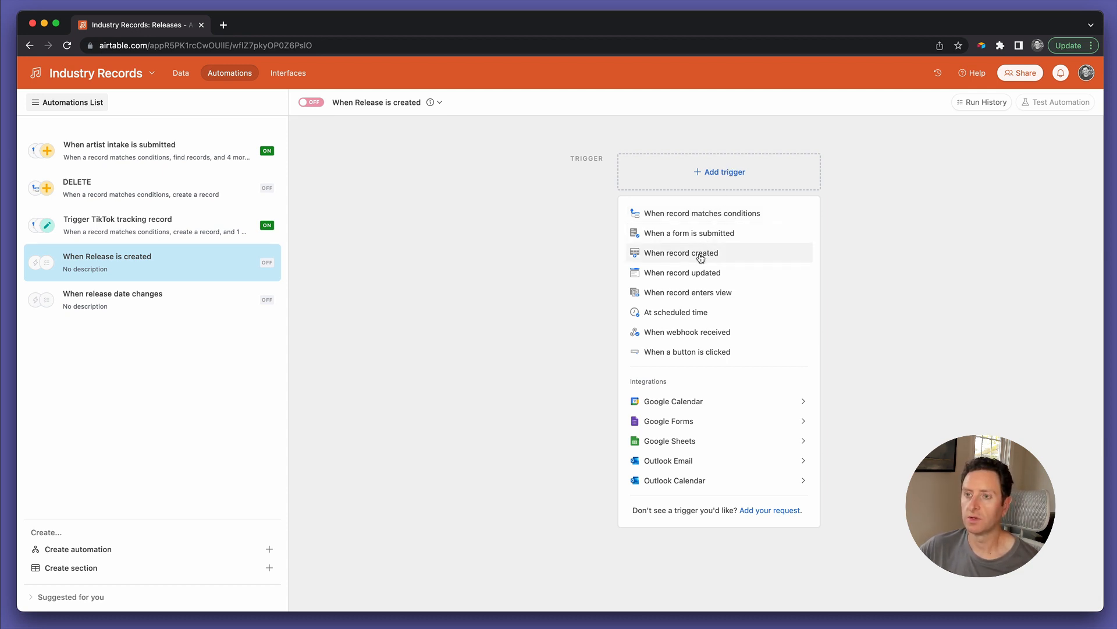
pyautogui.click(698, 219)
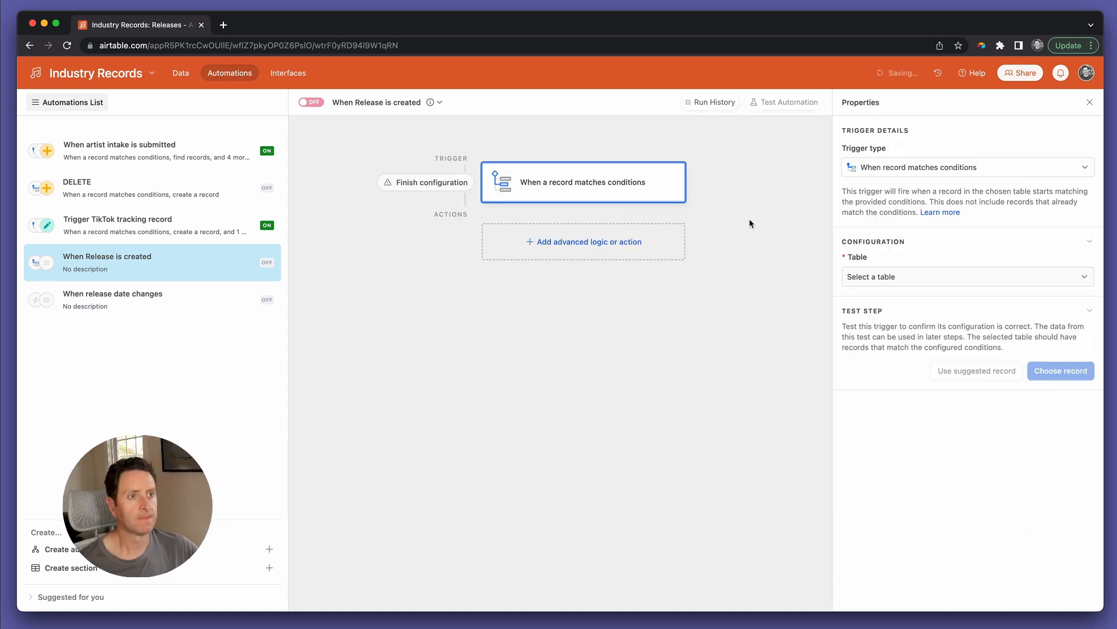
pyautogui.click(885, 282)
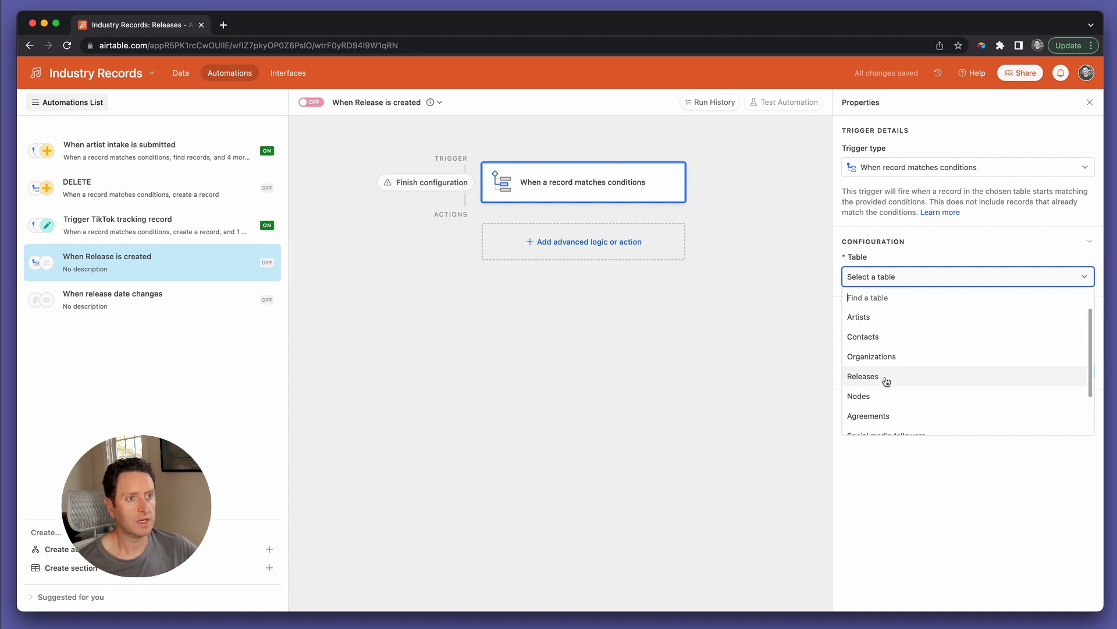
pyautogui.click(863, 376)
# Step: Add a trigger condition that Release date is not empty
pyautogui.click(883, 323)
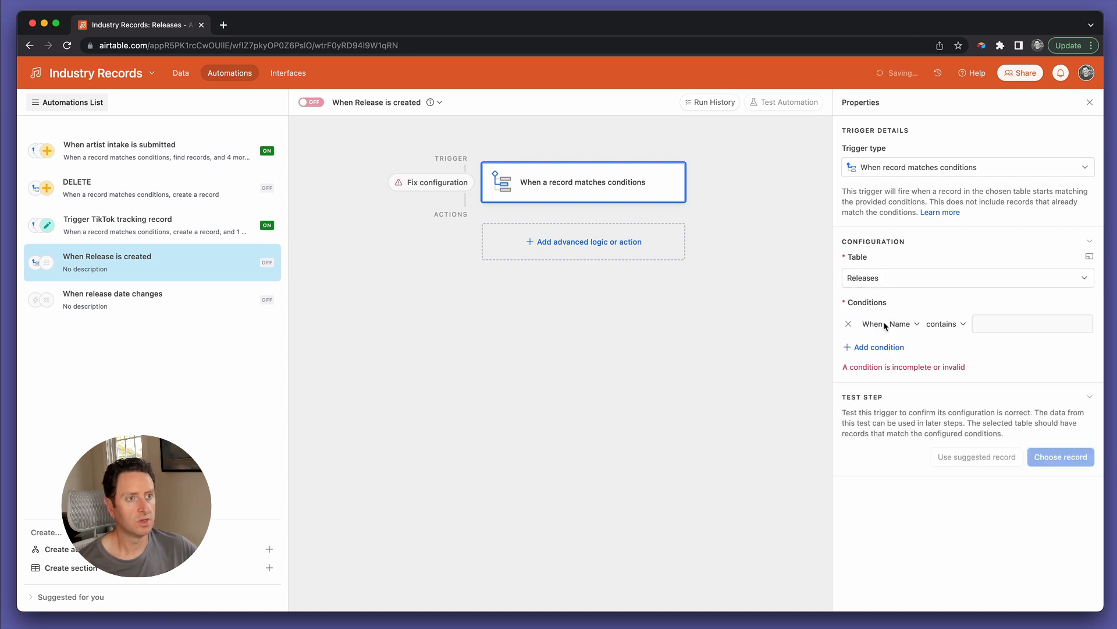
pyautogui.click(896, 324)
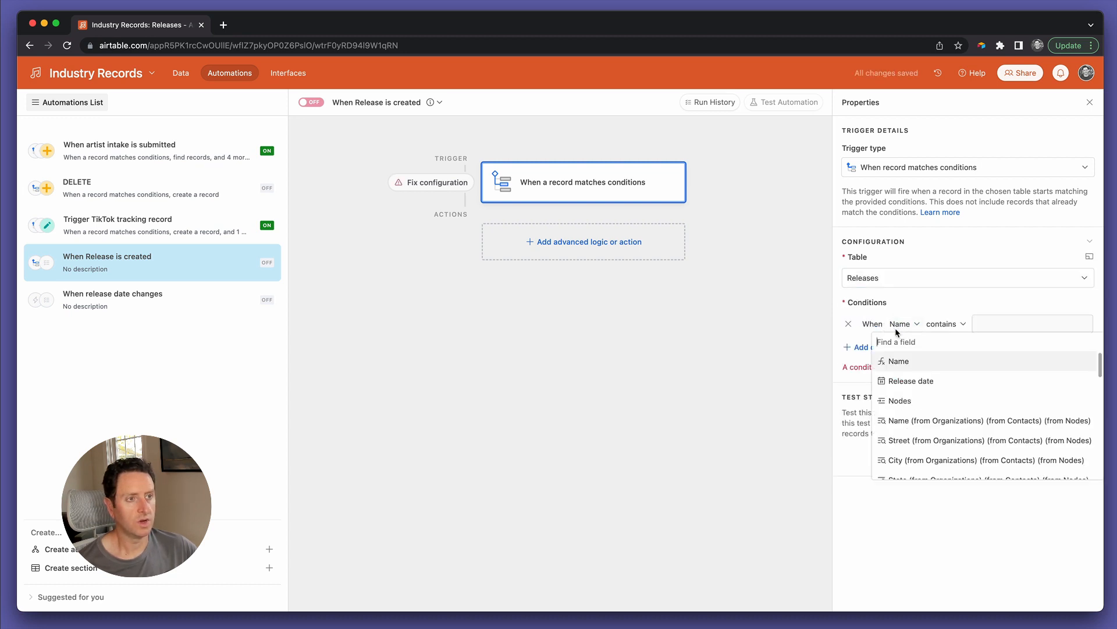
pyautogui.click(907, 382)
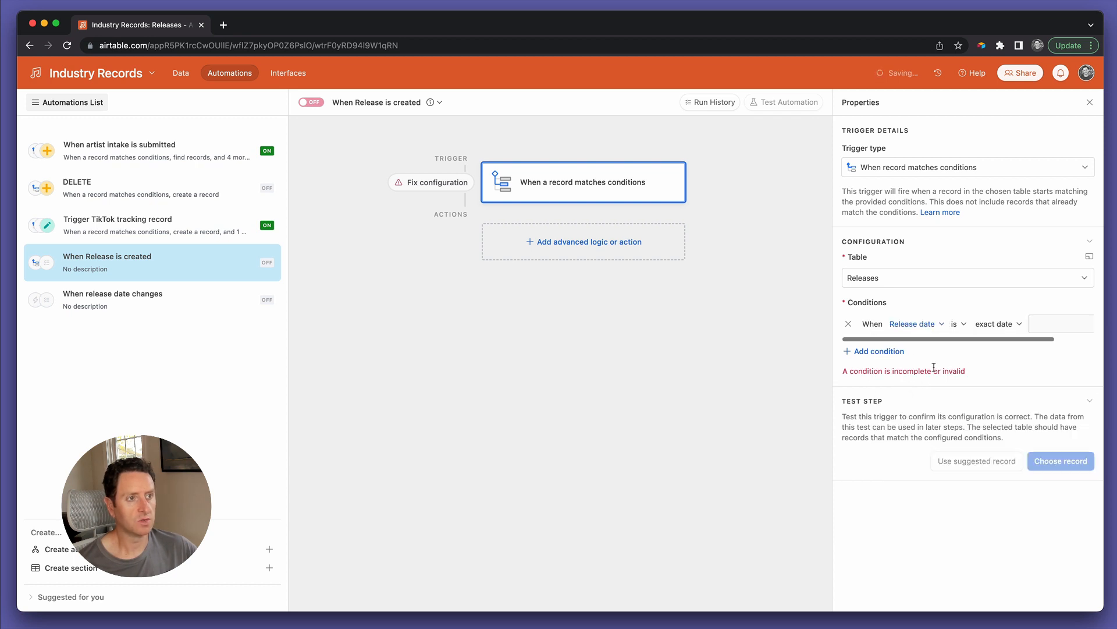
pyautogui.click(956, 324)
pyautogui.scroll(-3, 983, 419)
pyautogui.click(974, 469)
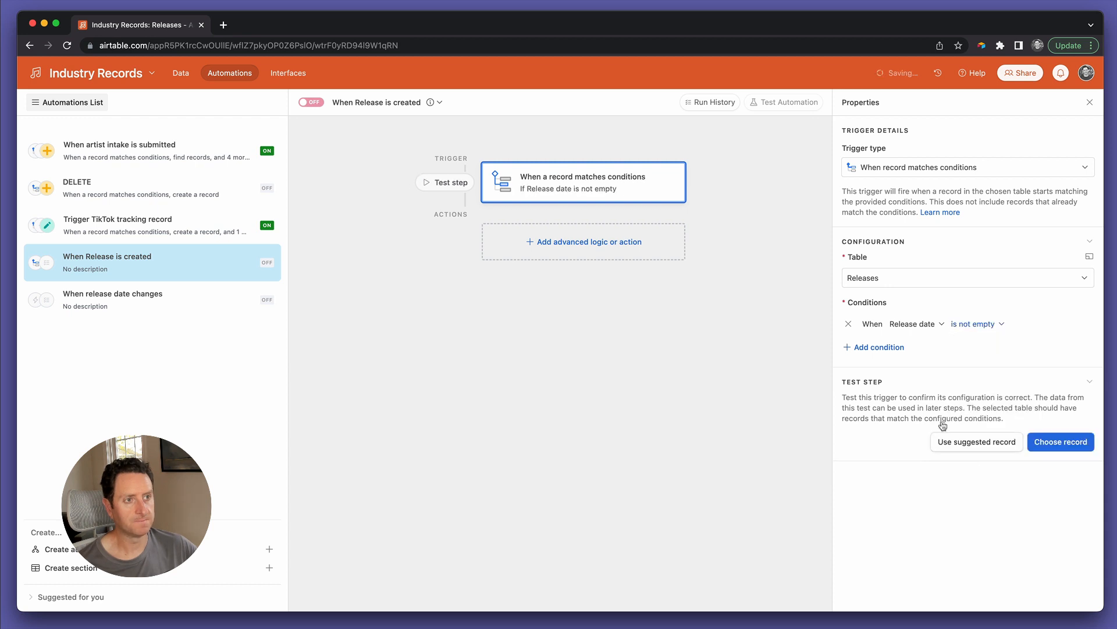
# Step: Add a second trigger condition, joined with "and", that Title is not empty
pyautogui.click(880, 351)
pyautogui.click(894, 347)
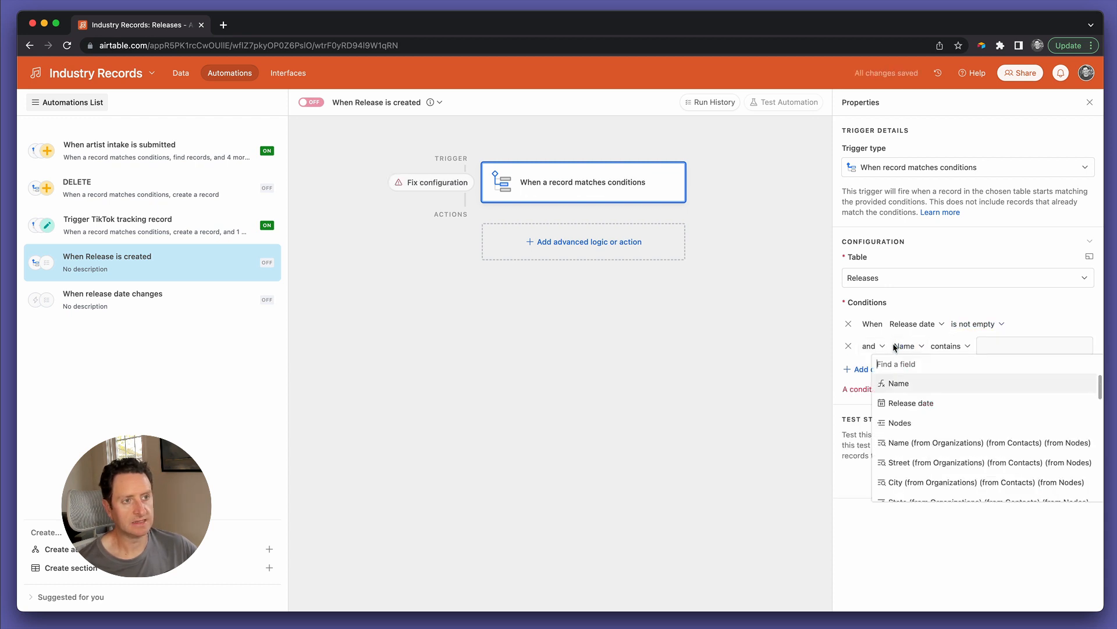
pyautogui.scroll(-5, 909, 414)
pyautogui.scroll(-2, 909, 415)
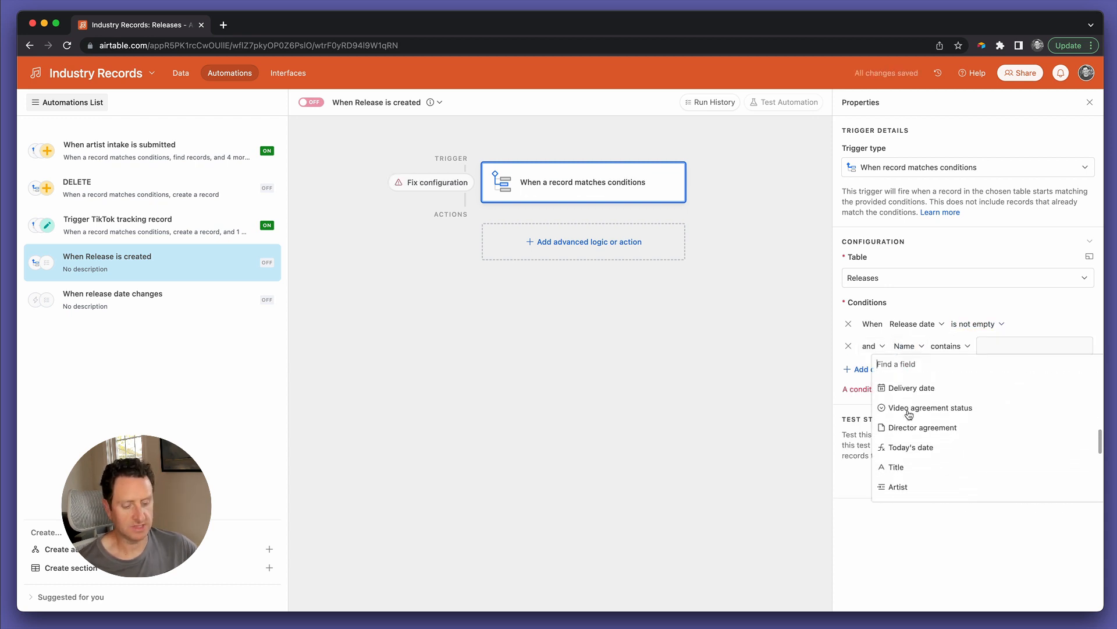
pyautogui.write('title')
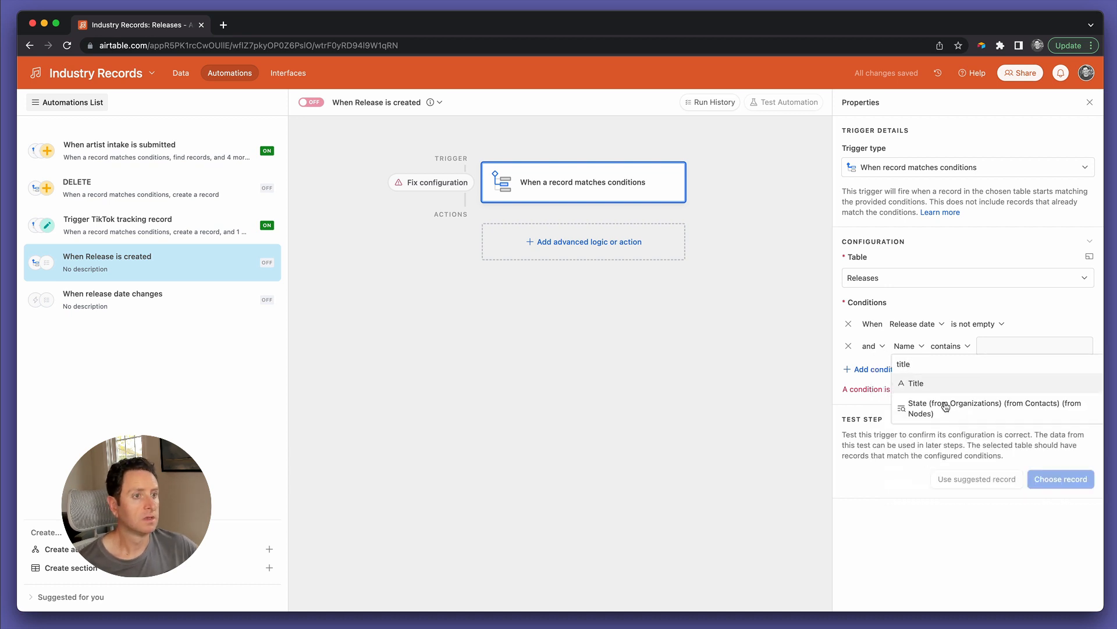
pyautogui.click(931, 383)
pyautogui.click(943, 346)
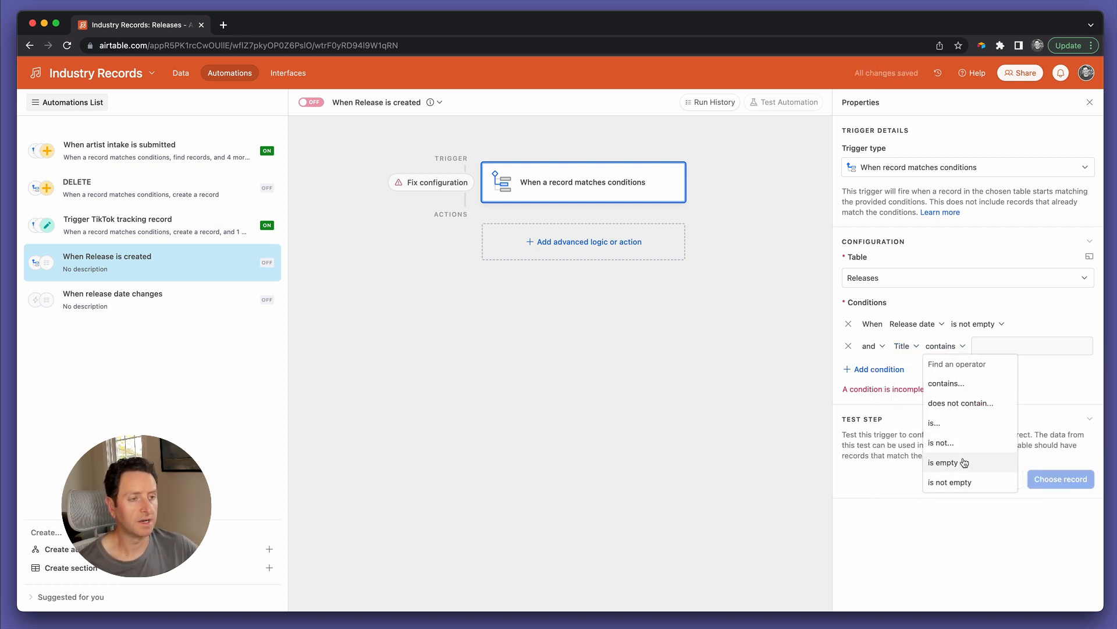
pyautogui.click(961, 481)
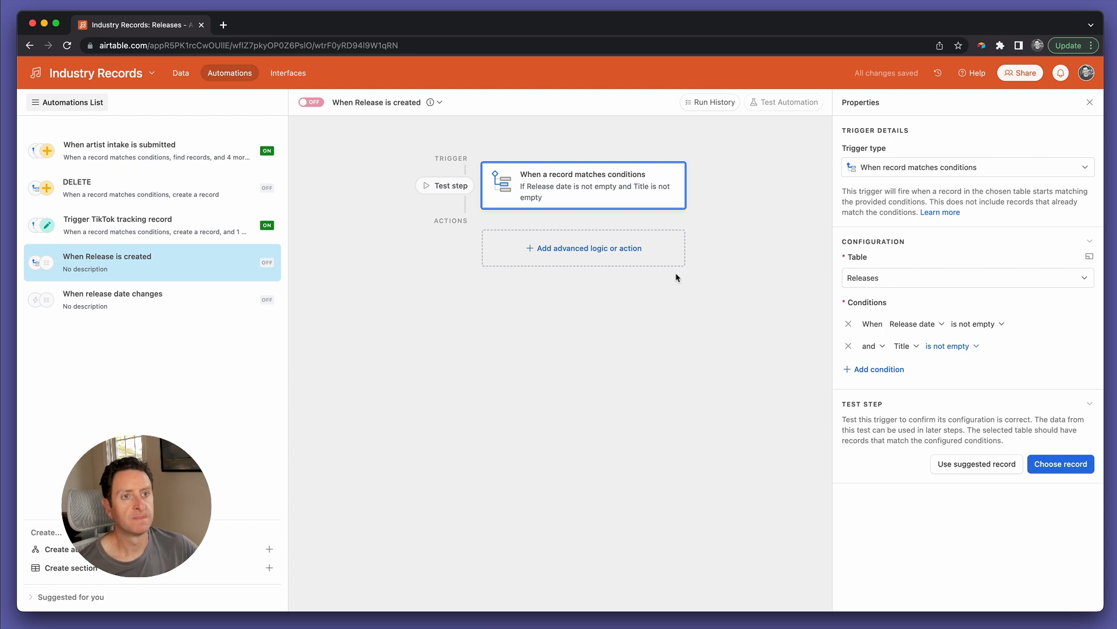
# Step: Add an Update record action for the Releases table, using the trigger's Airtable record ID as the Record ID
pyautogui.click(612, 250)
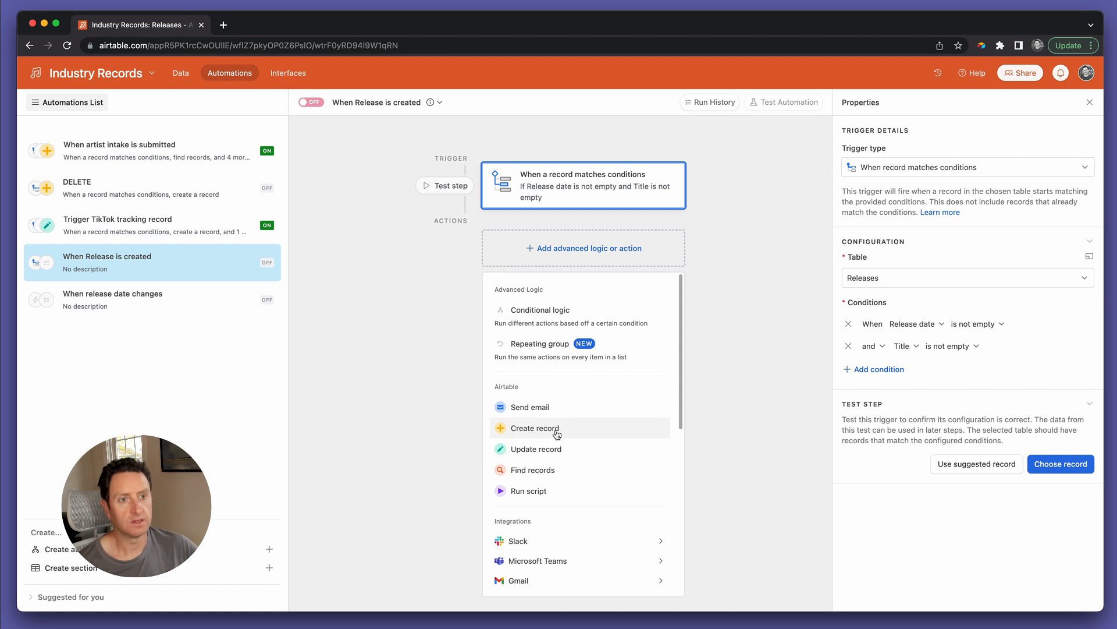
pyautogui.click(556, 452)
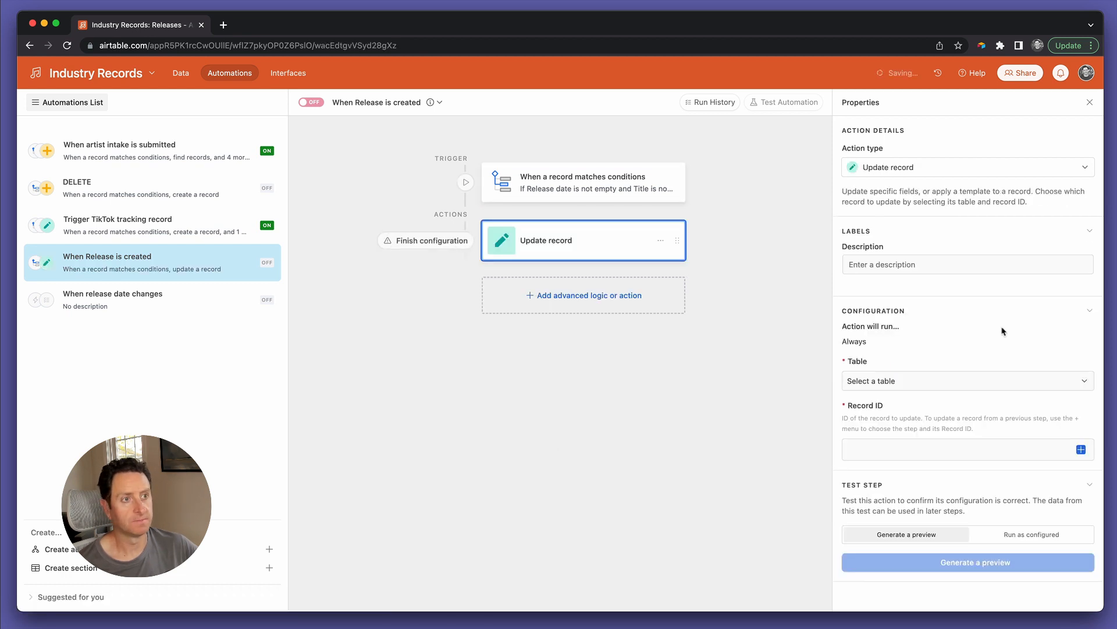
pyautogui.click(1057, 383)
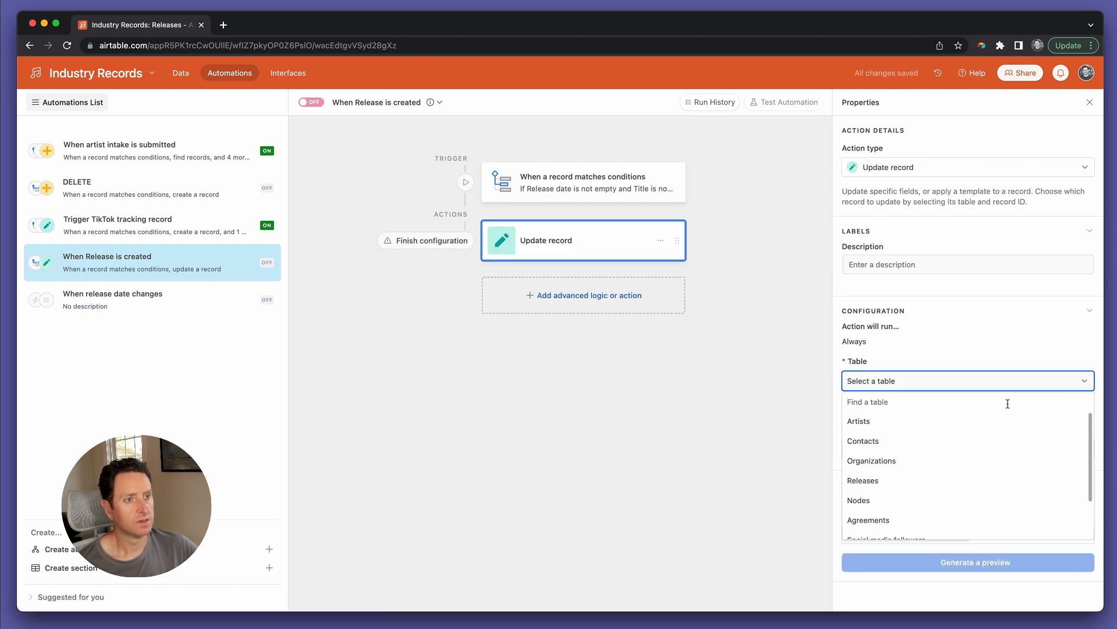
pyautogui.click(914, 479)
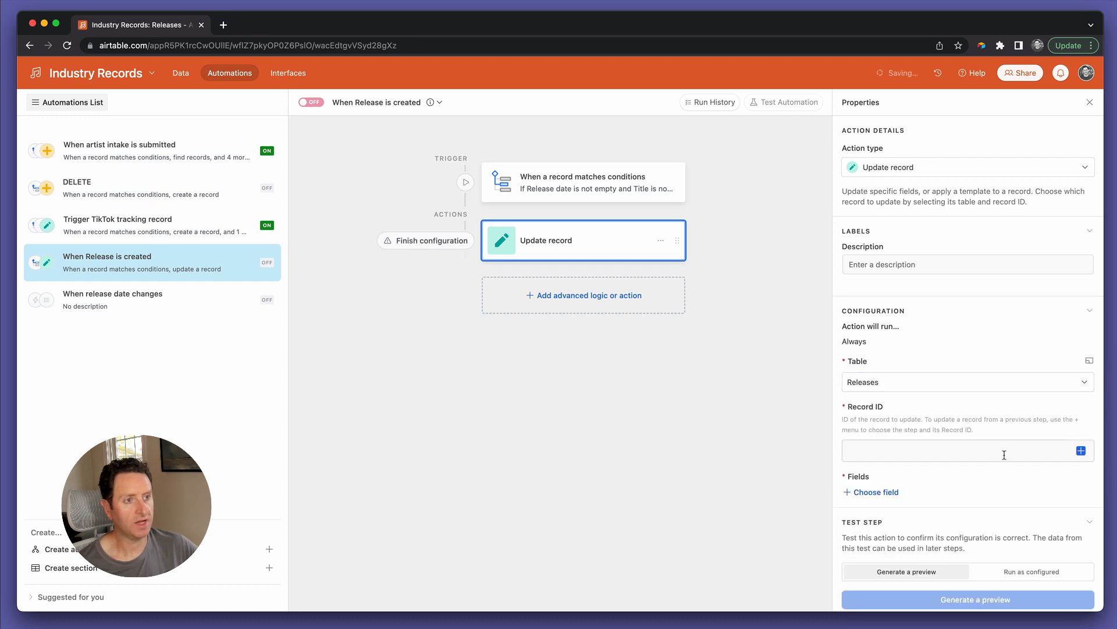
pyautogui.click(1002, 451)
pyautogui.click(1081, 451)
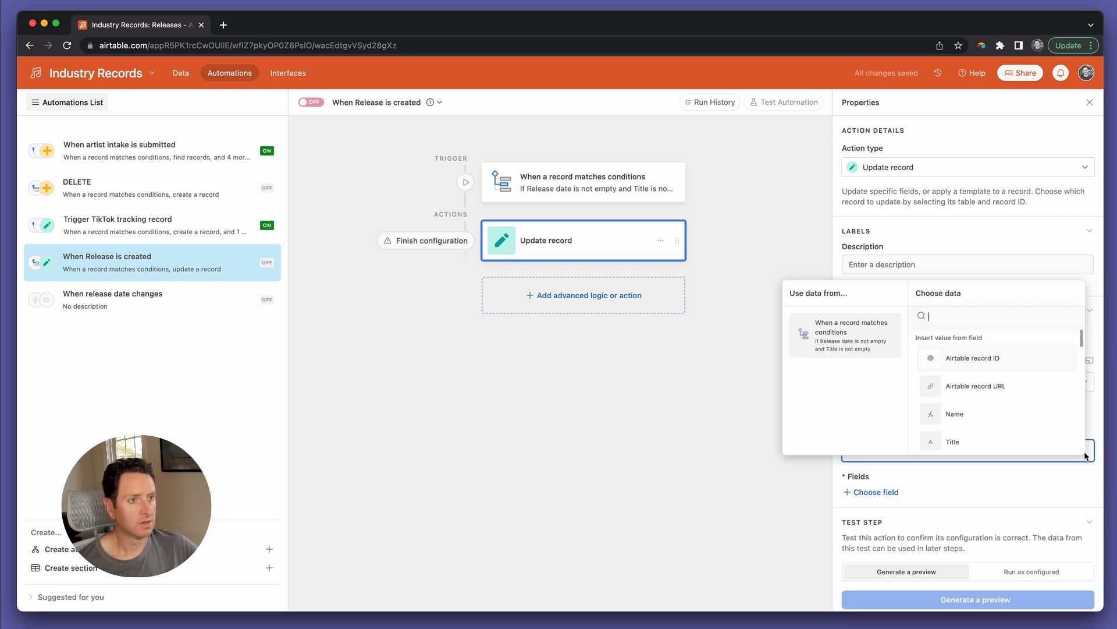
pyautogui.click(1008, 364)
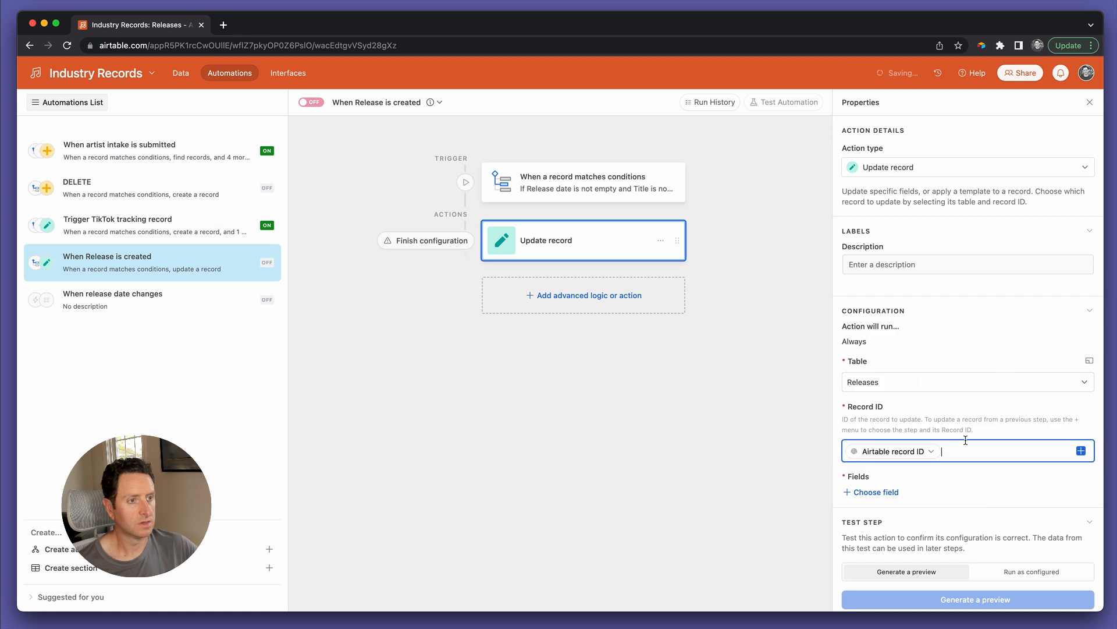
# Step: Have the action update the Reporting week field with the Week # value from the trigger record
pyautogui.click(875, 493)
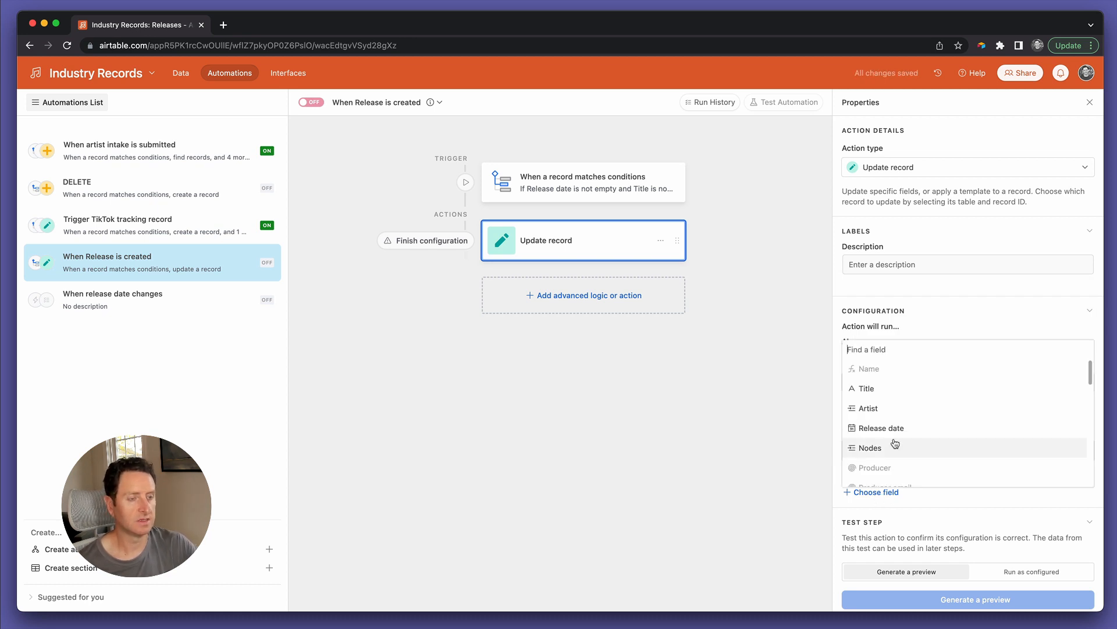
pyautogui.write('report')
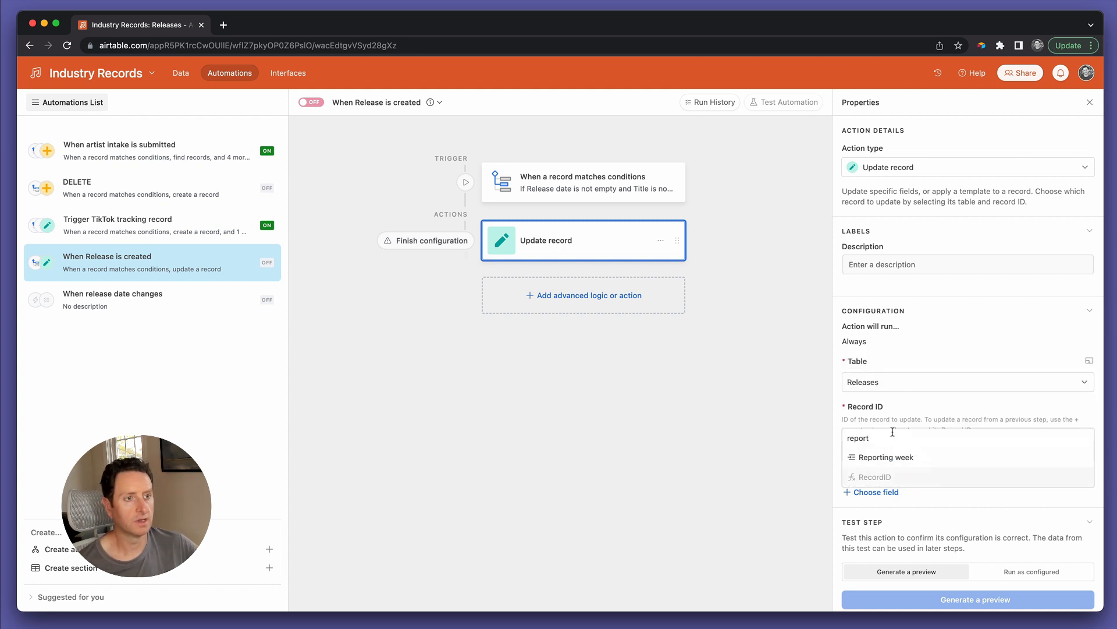
pyautogui.click(870, 458)
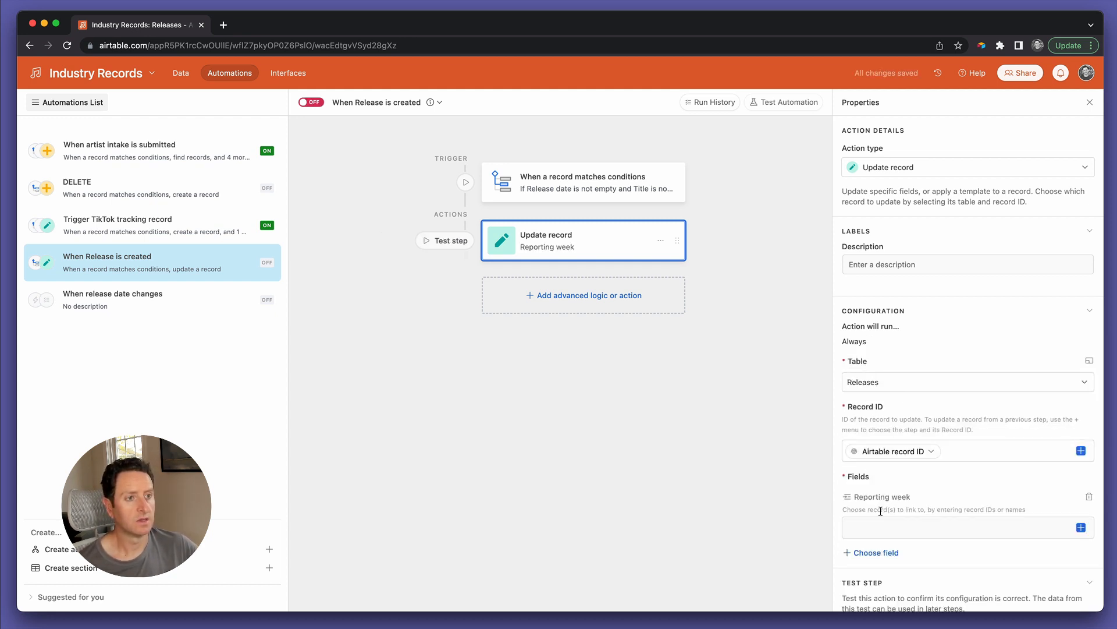
pyautogui.click(1080, 527)
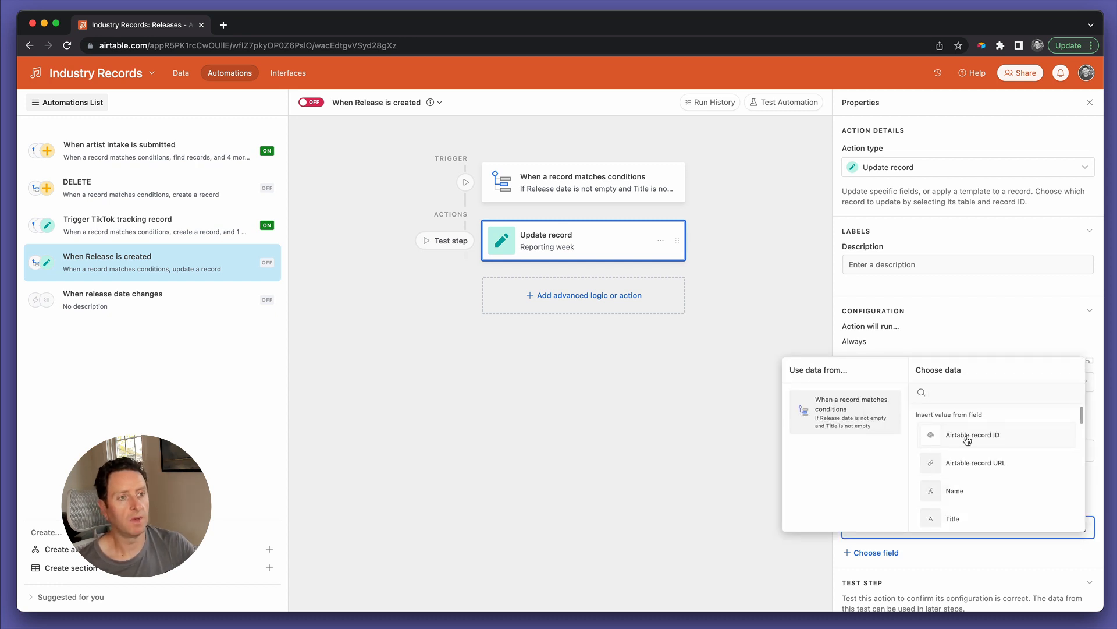
pyautogui.write('week')
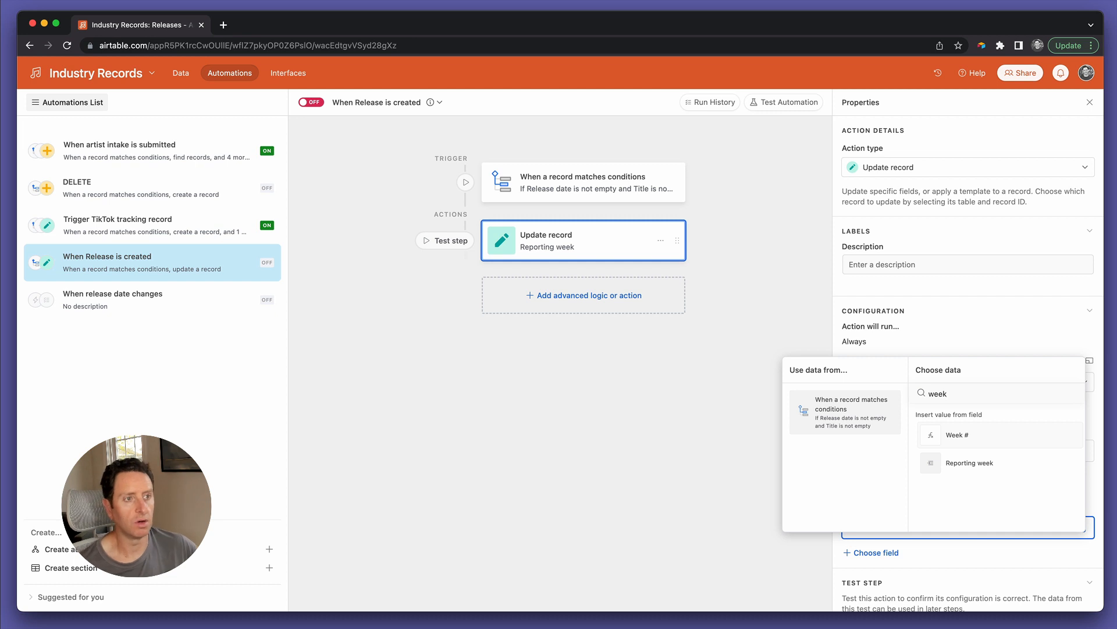
pyautogui.click(975, 445)
# Step: Review the Week # field's formula in the Grid view of the Releases table, and return to the automations
pyautogui.click(175, 73)
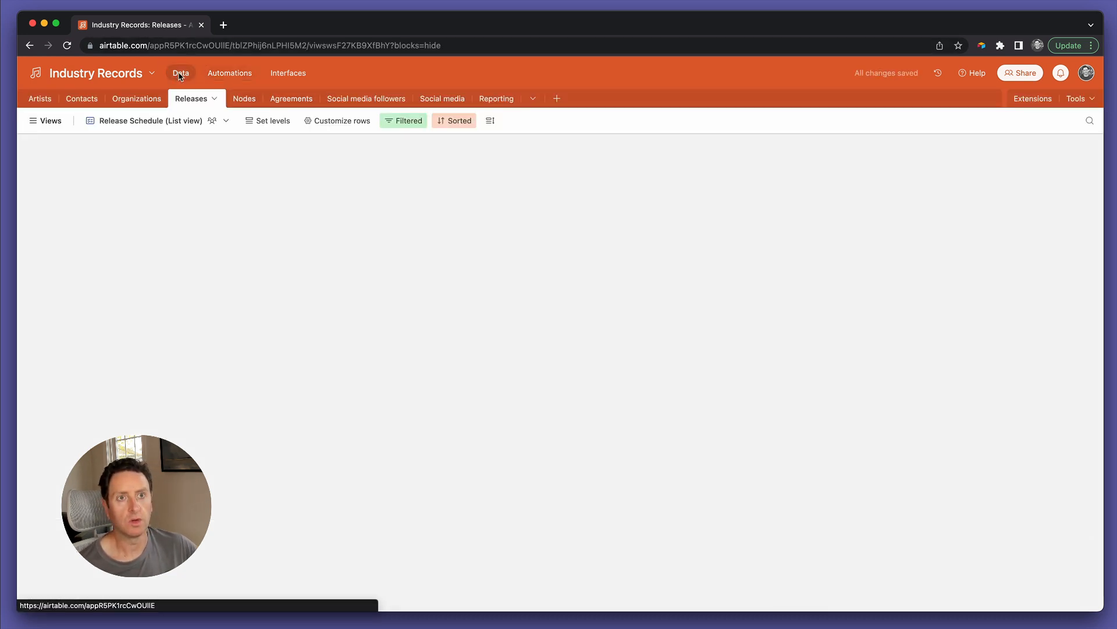
pyautogui.click(46, 120)
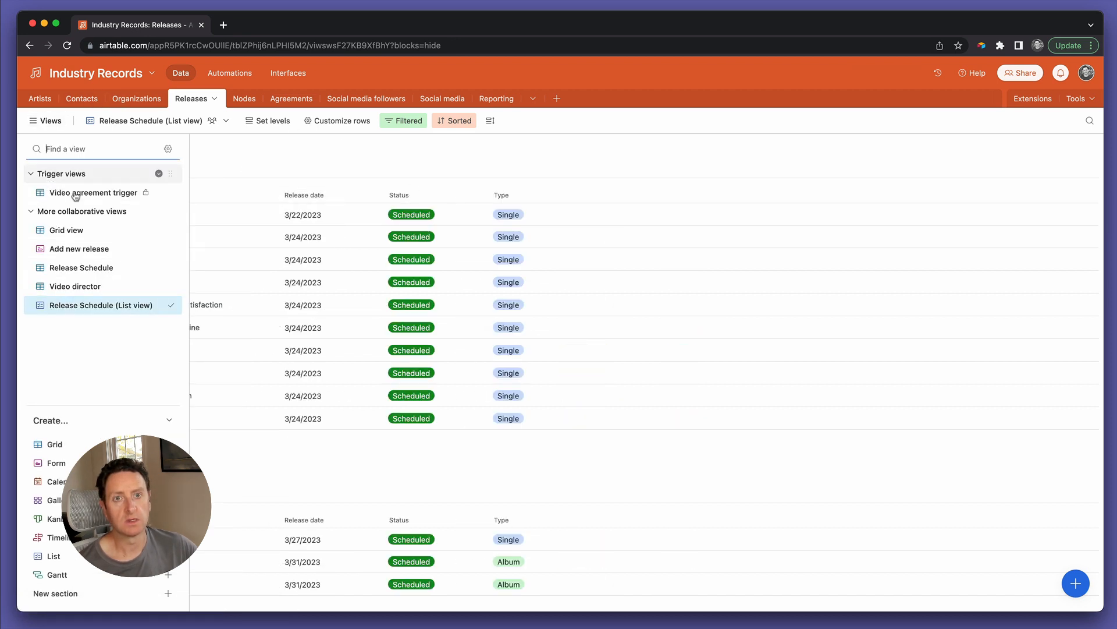
pyautogui.click(67, 230)
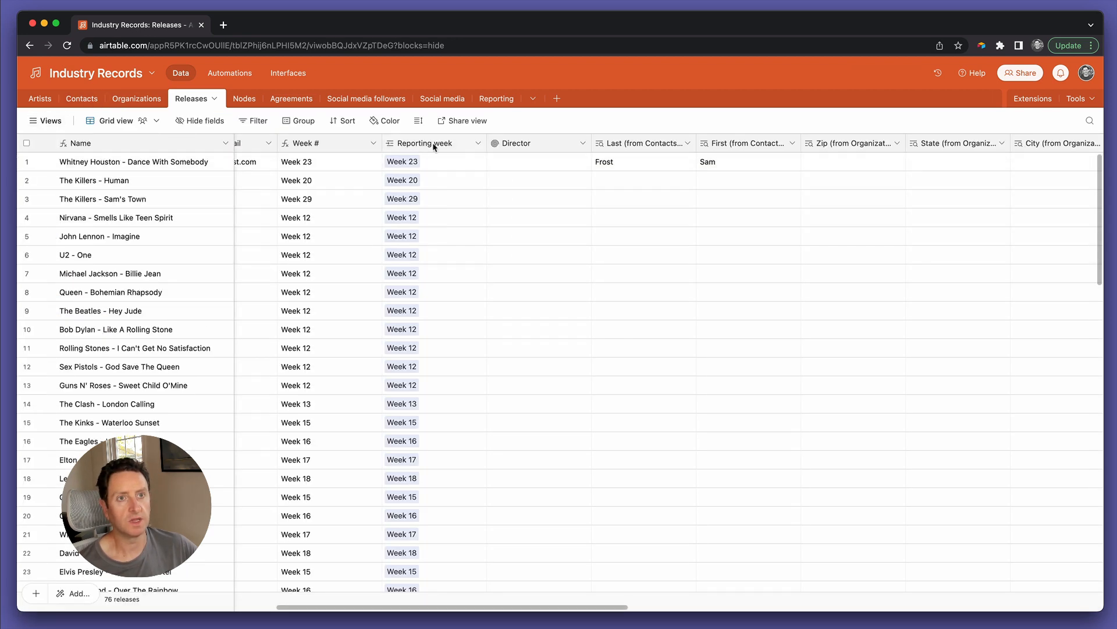
pyautogui.doubleClick(314, 142)
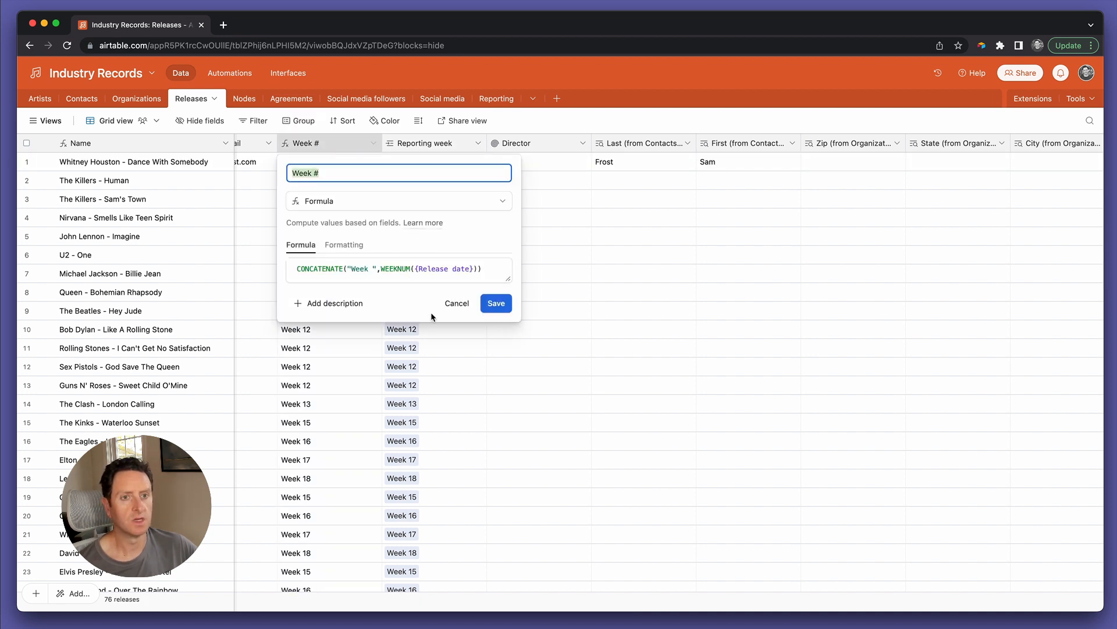
pyautogui.click(458, 304)
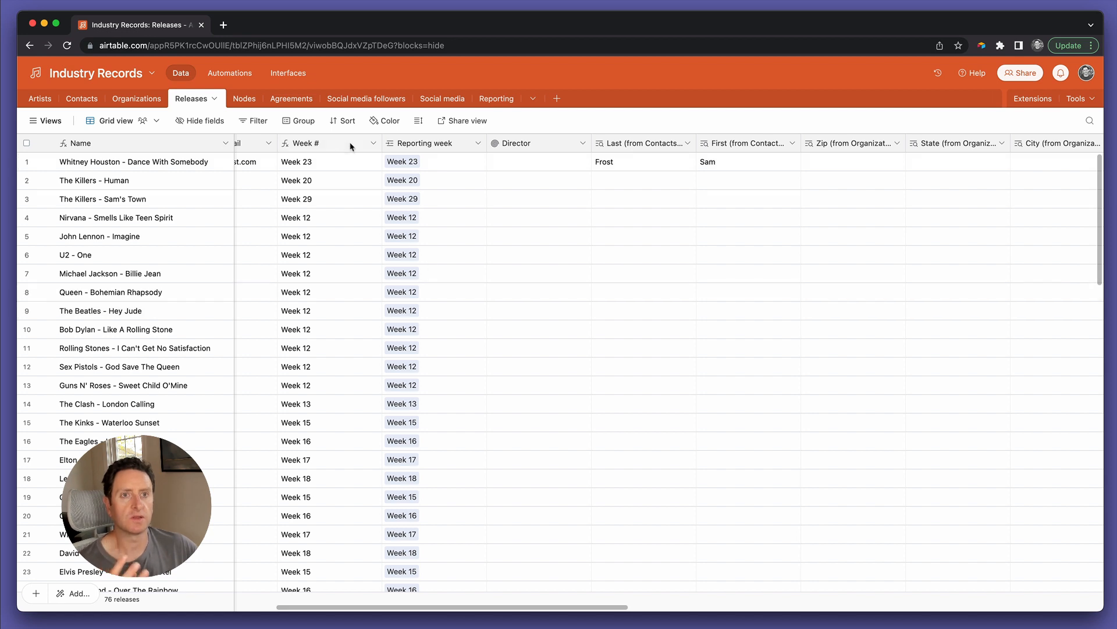
pyautogui.doubleClick(319, 145)
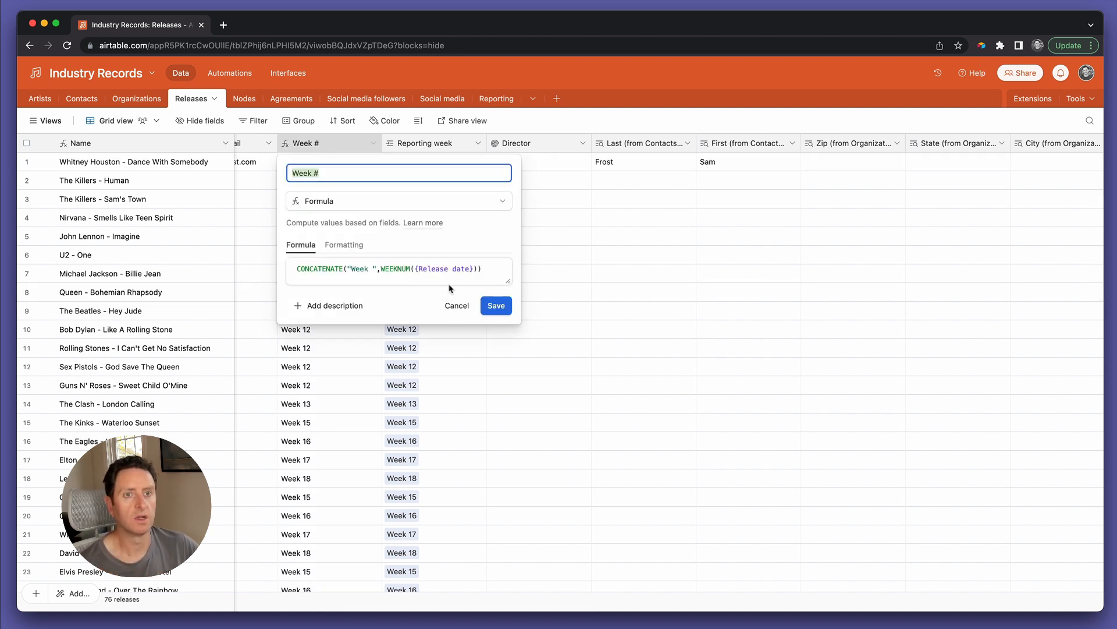
pyautogui.click(466, 308)
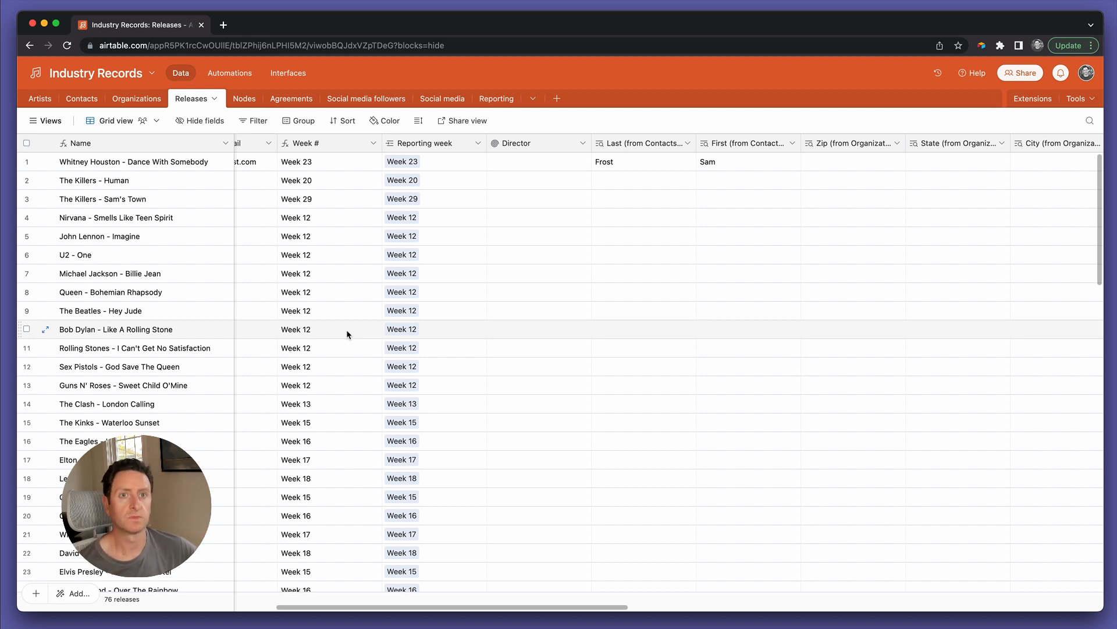
pyautogui.click(242, 73)
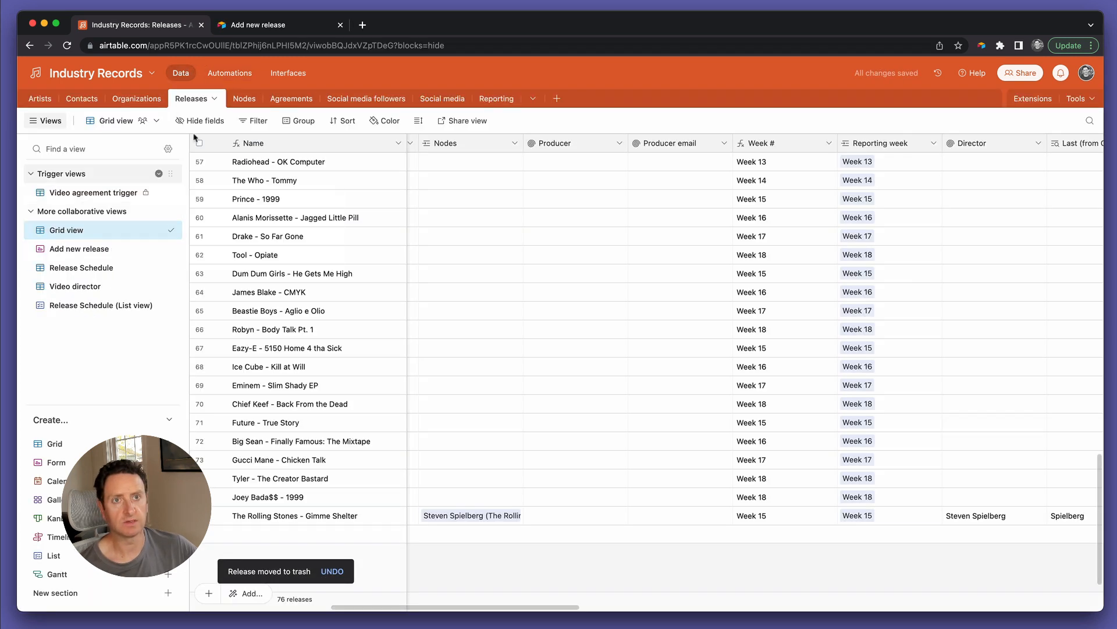
# Step: In the Add new release form, select U2 as the artist and enter "Rattle & Hum" as the title
pyautogui.click(265, 28)
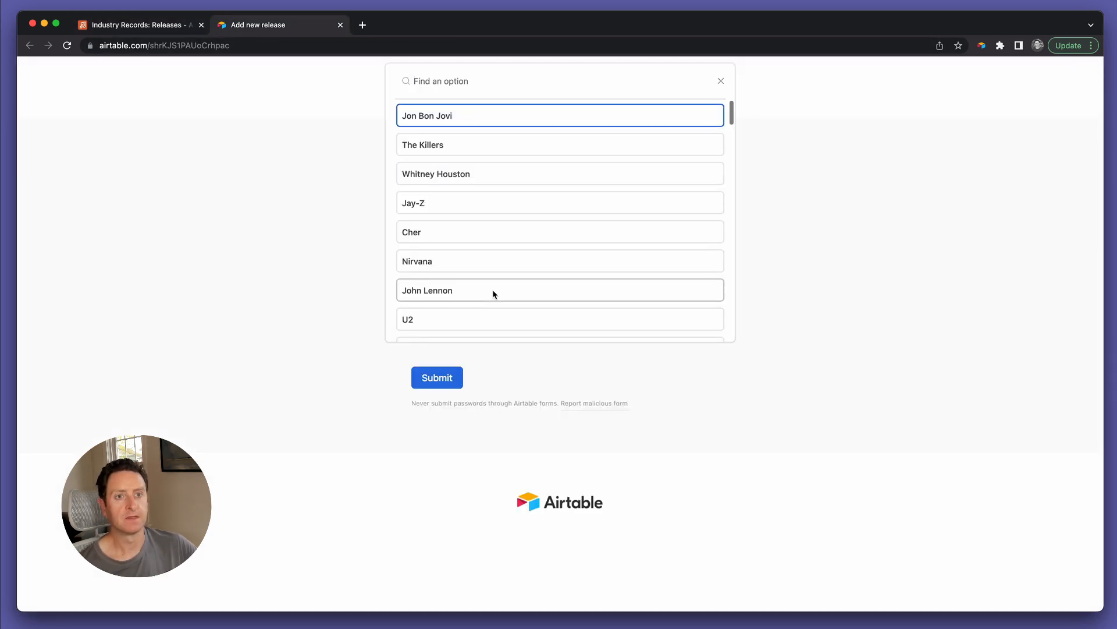
pyautogui.scroll(-3, 492, 291)
pyautogui.scroll(1, 479, 231)
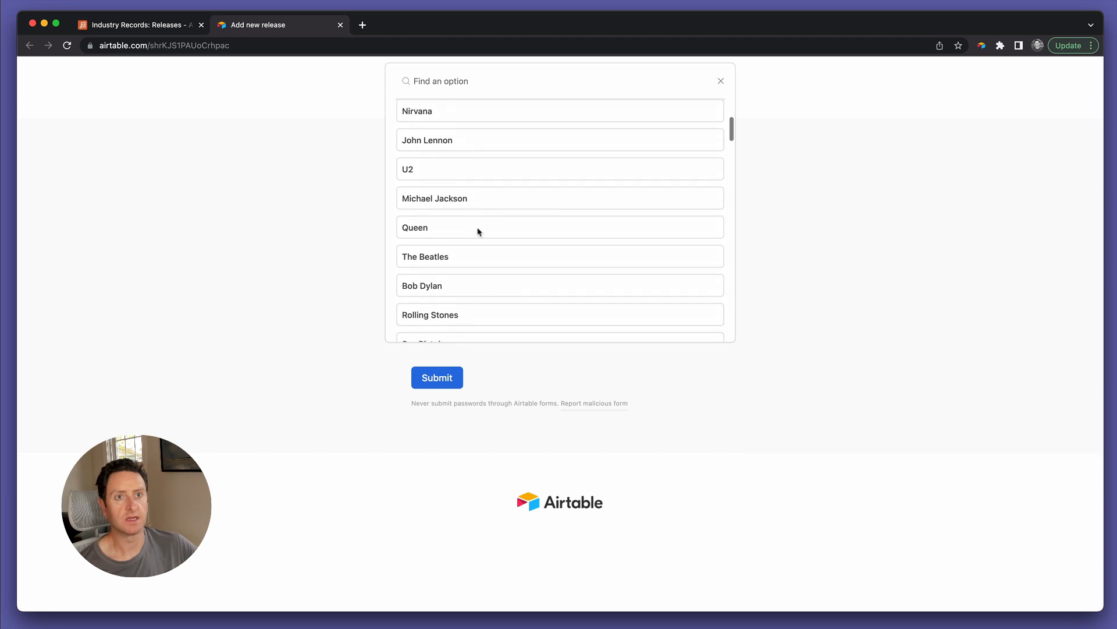
pyautogui.click(452, 176)
pyautogui.click(446, 264)
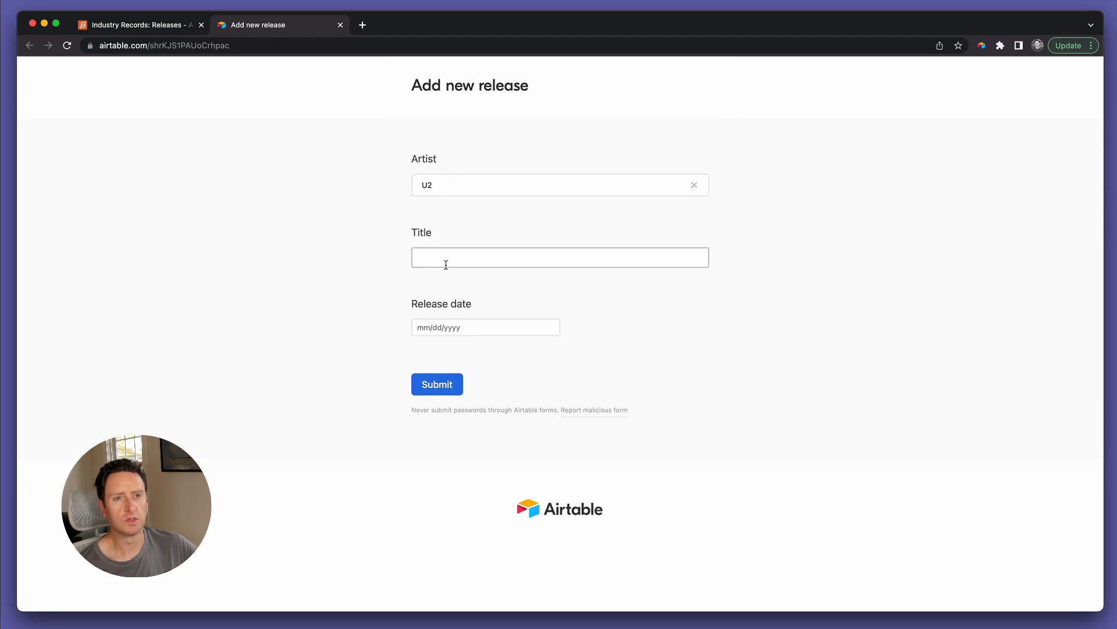
pyautogui.click(446, 265)
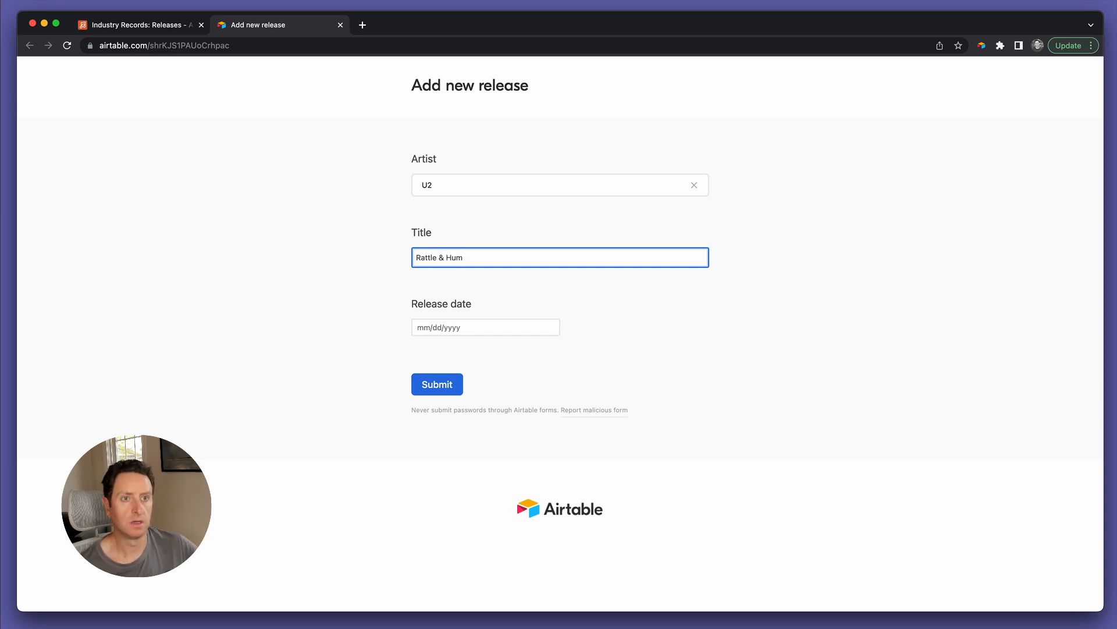
# Step: Set the release date to 5/19/2023 and submit the new release form
pyautogui.click(448, 326)
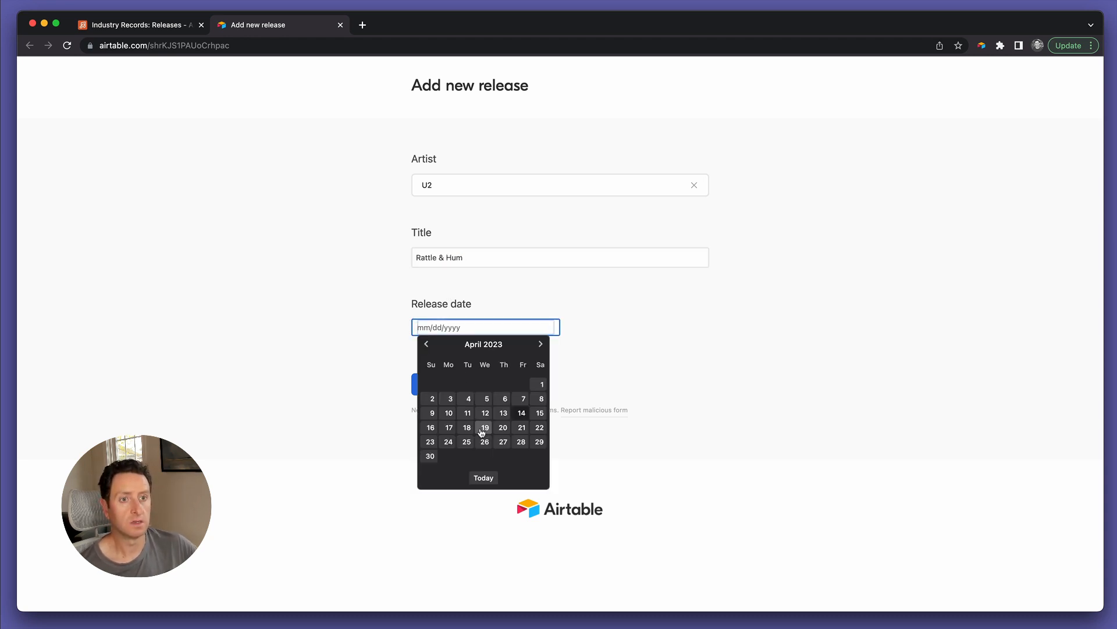
pyautogui.click(541, 344)
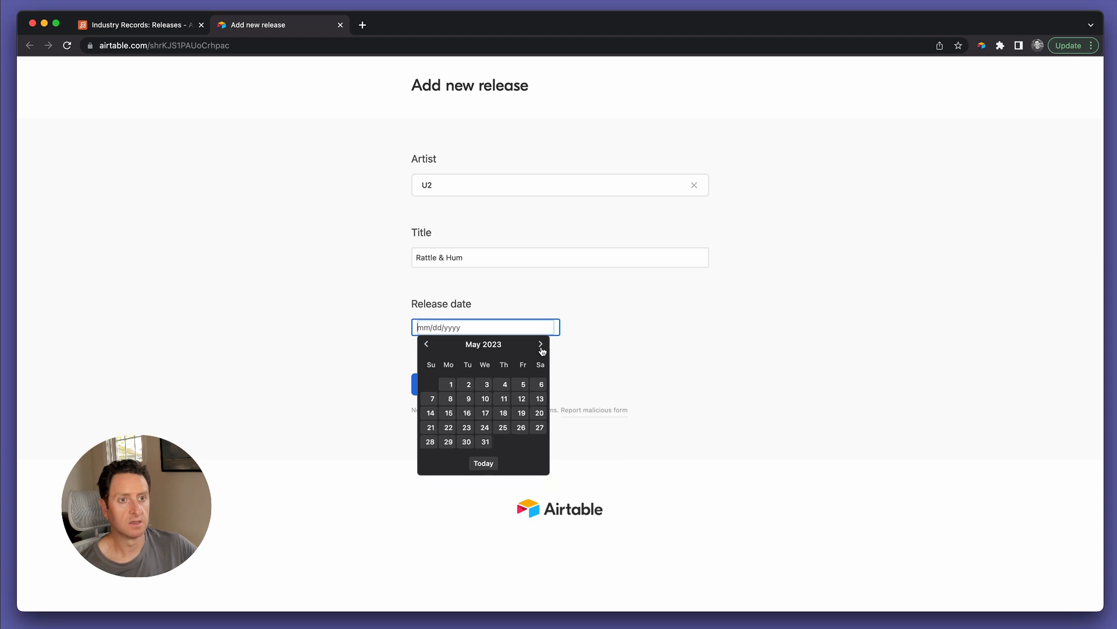
pyautogui.click(521, 413)
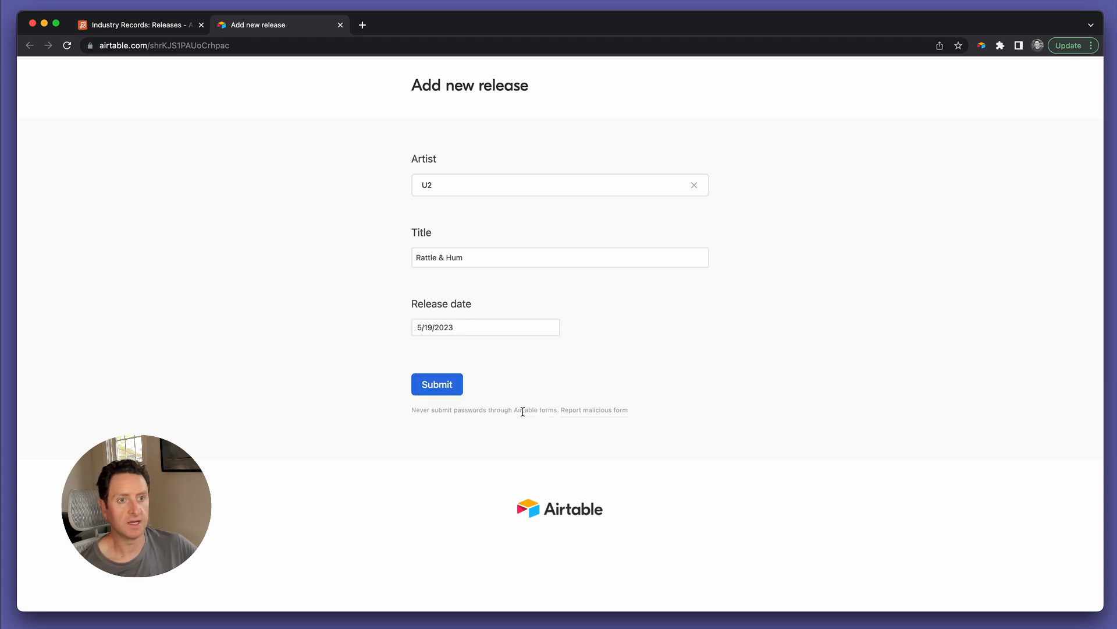
pyautogui.click(452, 378)
# Step: Check the Reporting week link of the new U2 - Rattle & Hum release in the Releases table
pyautogui.click(140, 25)
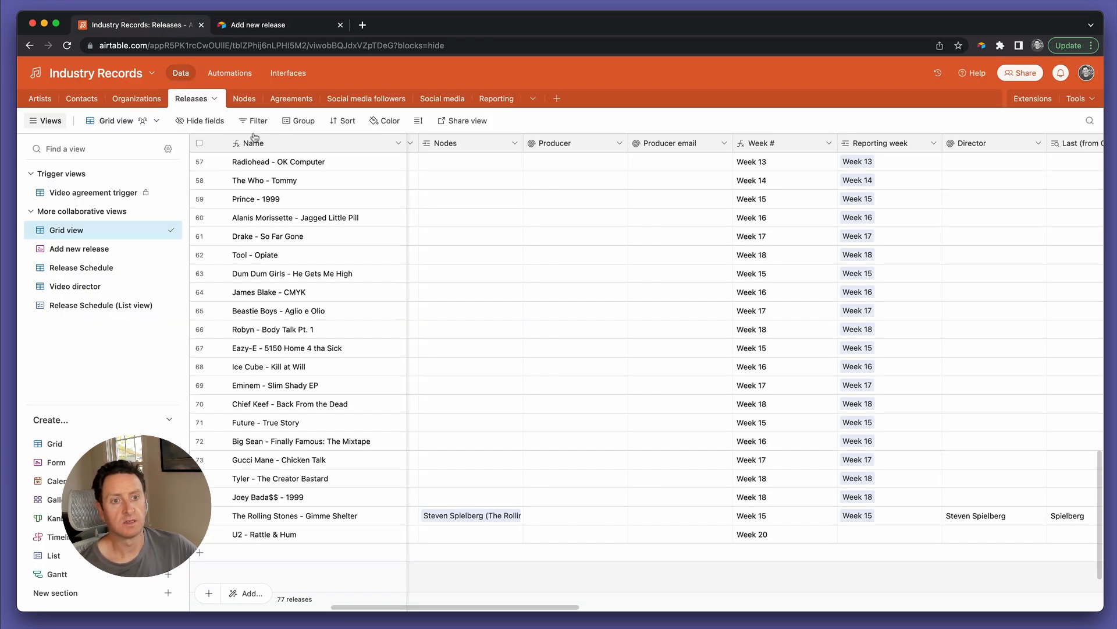
pyautogui.click(873, 534)
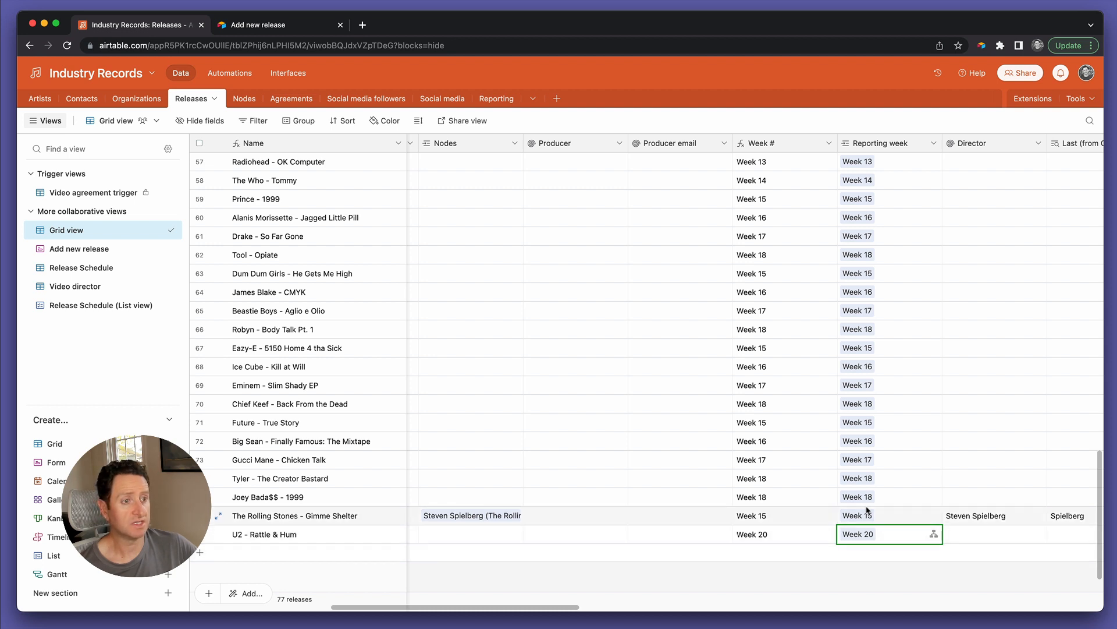
pyautogui.press('Escape')
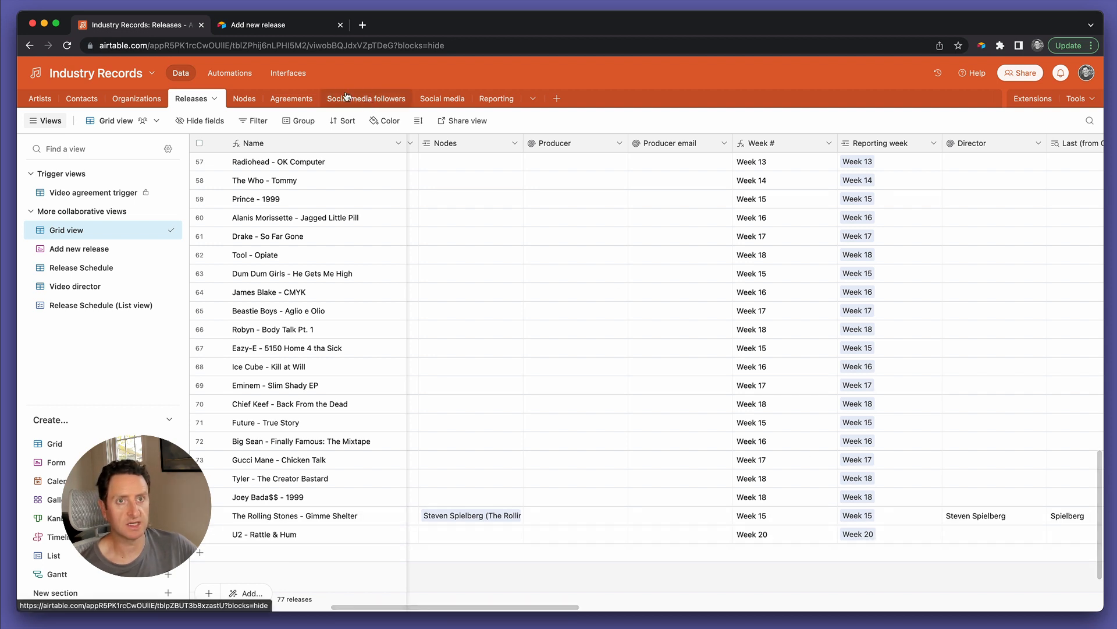
# Step: Examine the run history of the "When Release is created" automation, including its trigger and Update record details
pyautogui.click(239, 74)
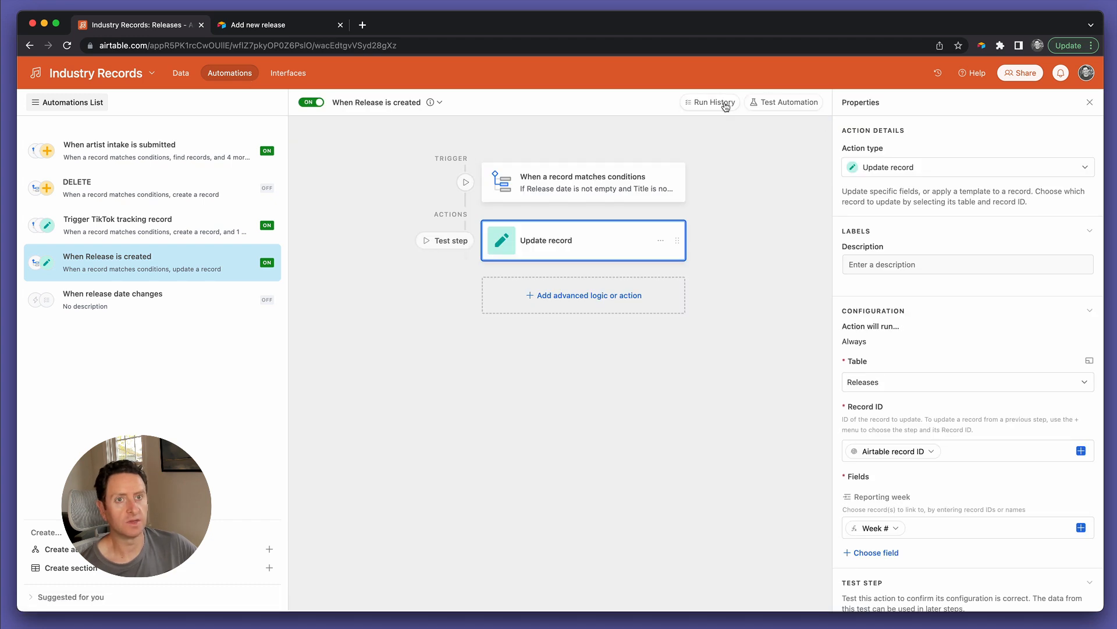
pyautogui.click(726, 105)
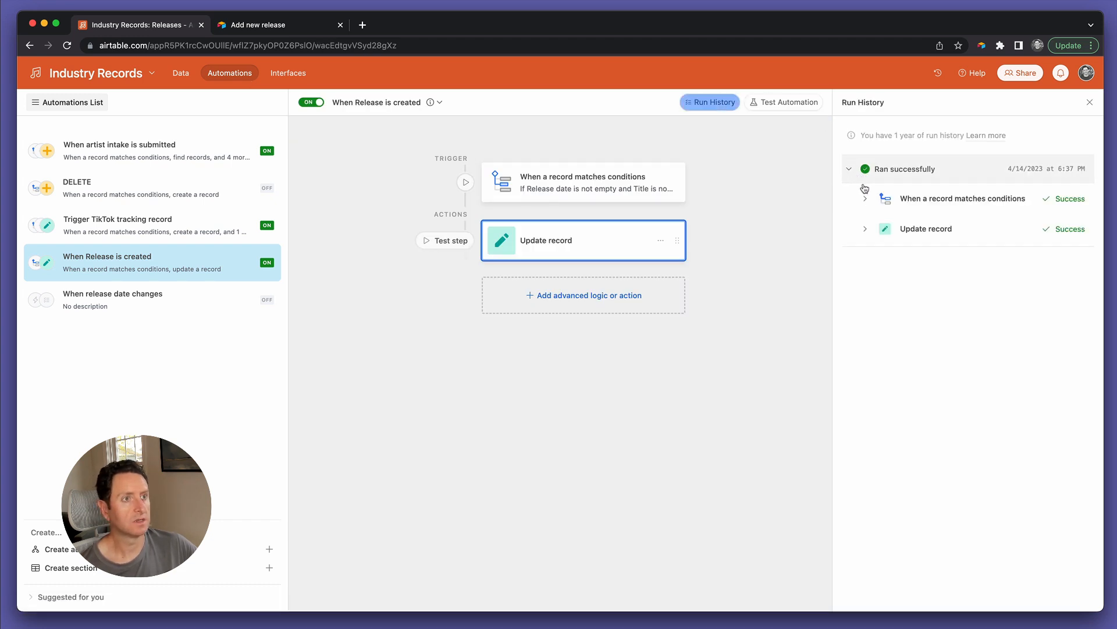
pyautogui.click(866, 229)
pyautogui.click(866, 199)
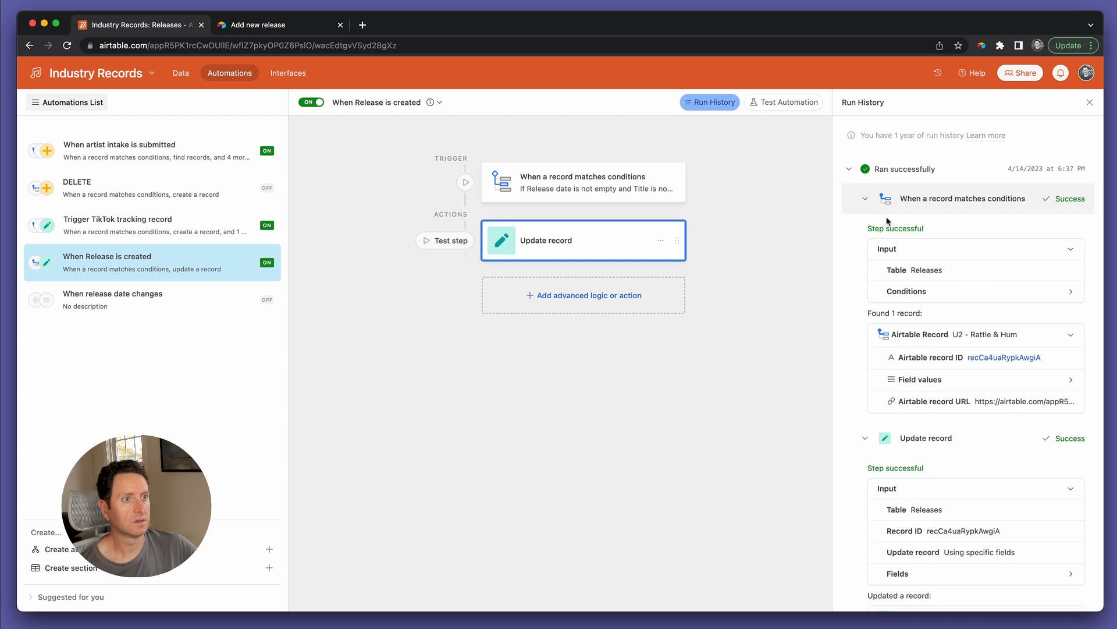
pyautogui.click(849, 169)
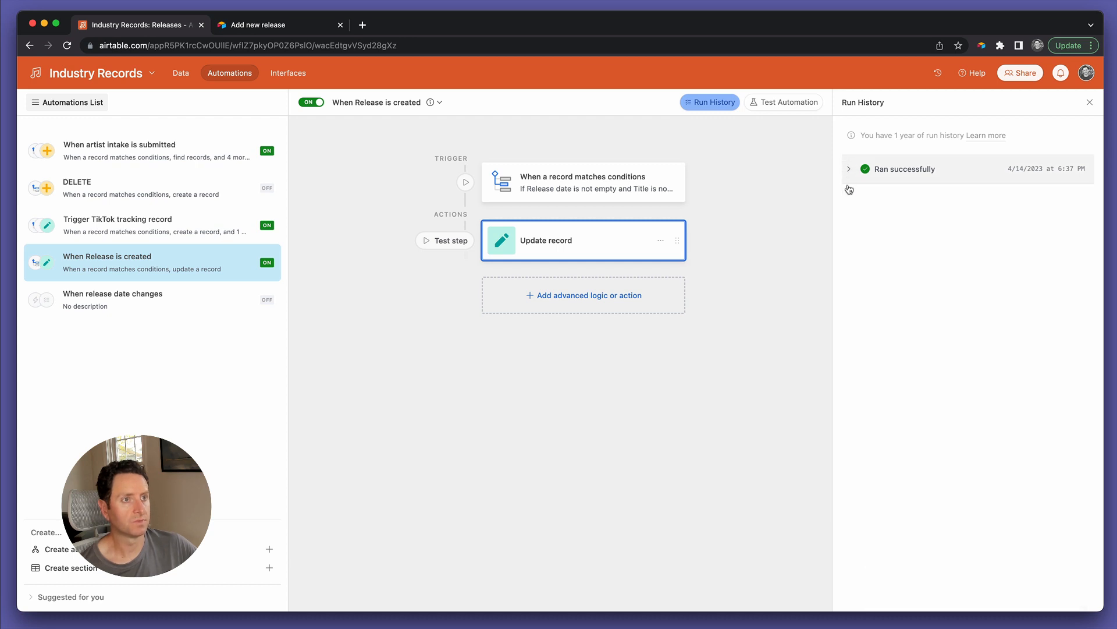
# Step: Change the release date of U2 - Rattle & Hum to 5/5/2023 in the Releases table
pyautogui.click(181, 73)
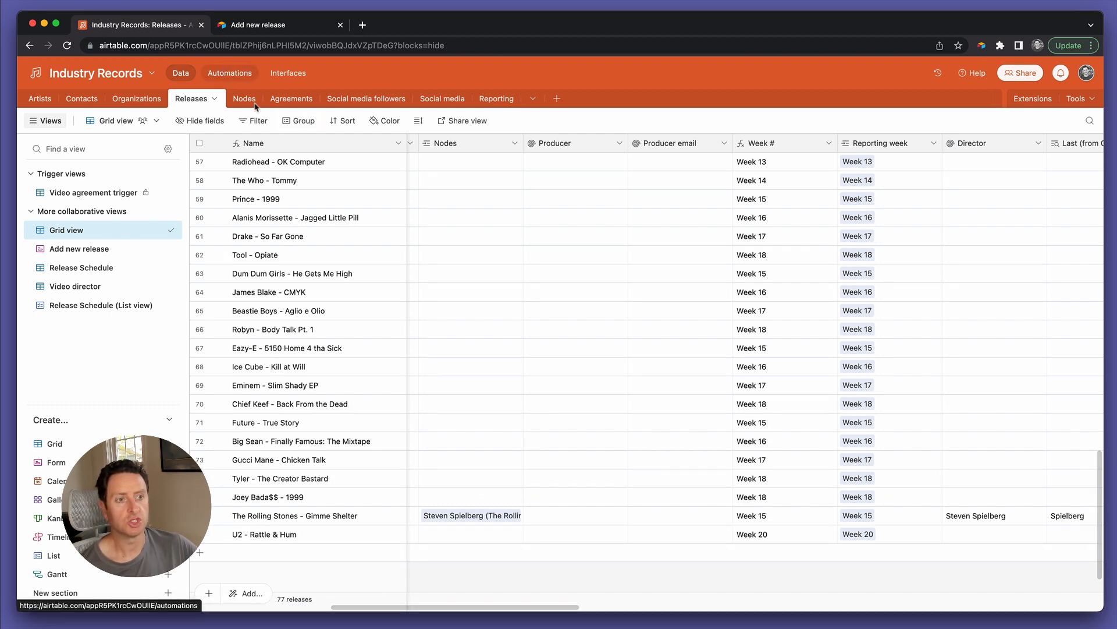
pyautogui.hscroll(-10, 457, 326)
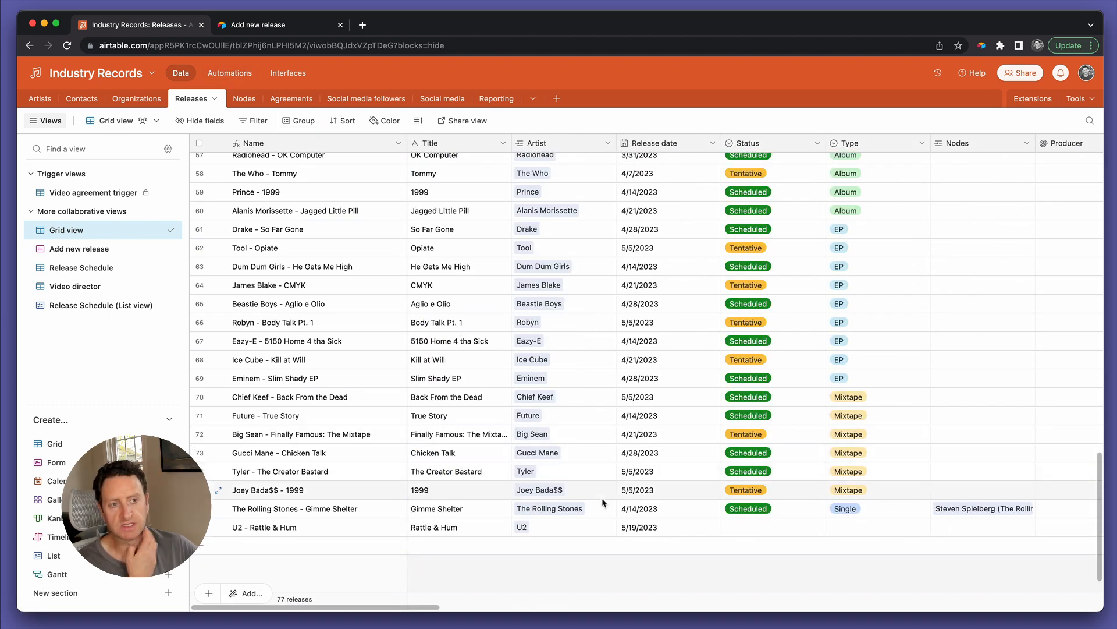
pyautogui.click(652, 530)
pyautogui.click(652, 534)
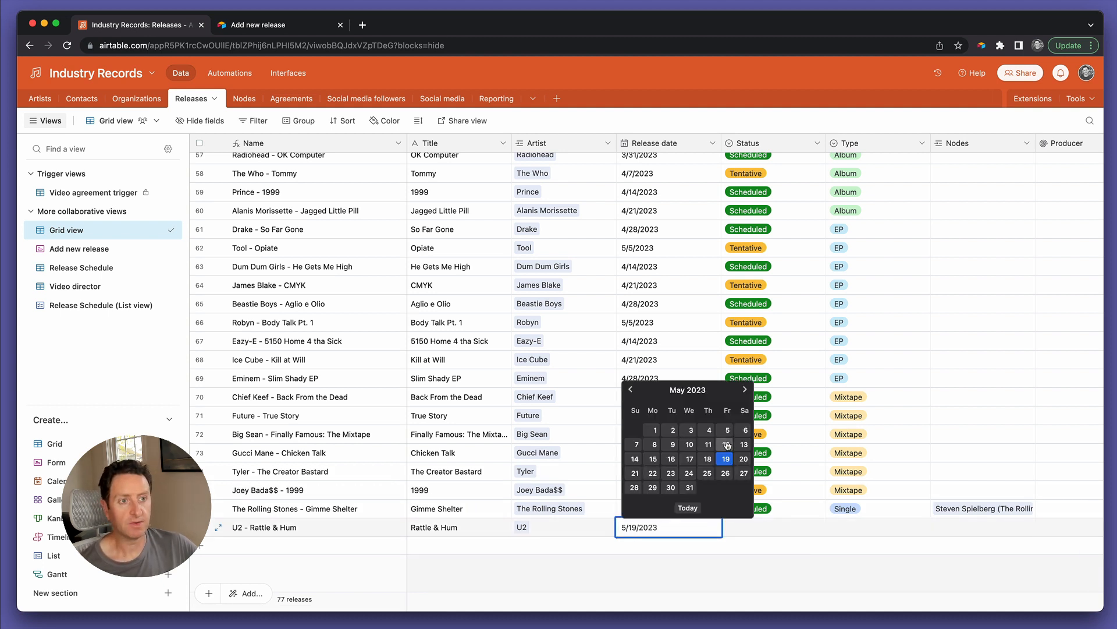
pyautogui.click(701, 552)
pyautogui.click(664, 523)
pyautogui.click(664, 521)
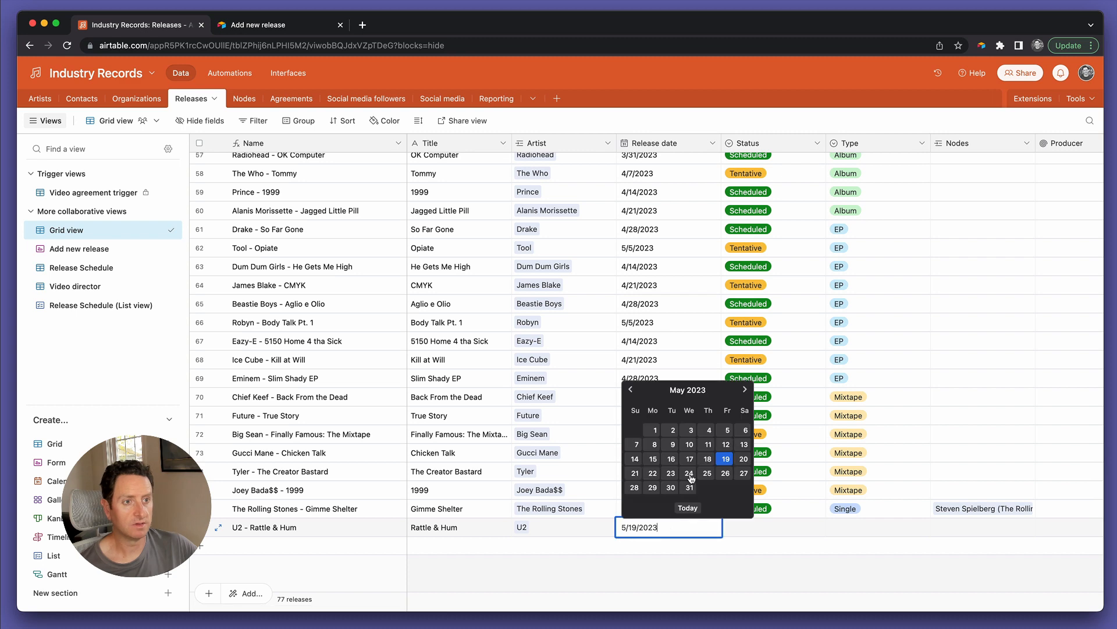
pyautogui.click(722, 436)
# Step: Compare the Week # and Reporting week values of the U2 - Rattle & Hum release
pyautogui.hscroll(10, 858, 523)
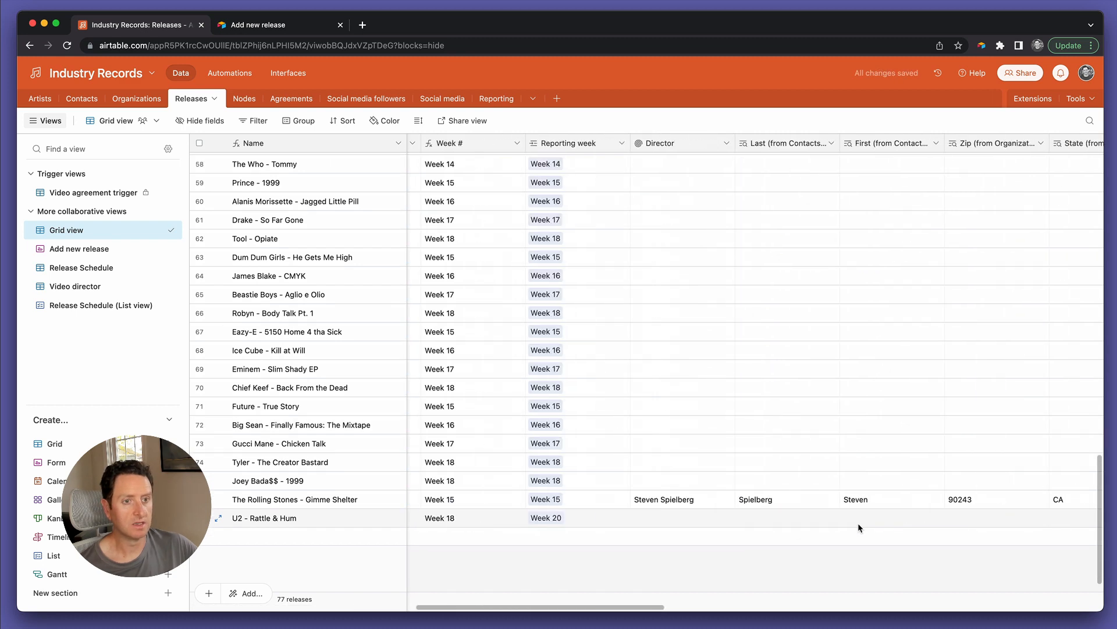
pyautogui.scroll(-1, 611, 518)
pyautogui.click(547, 510)
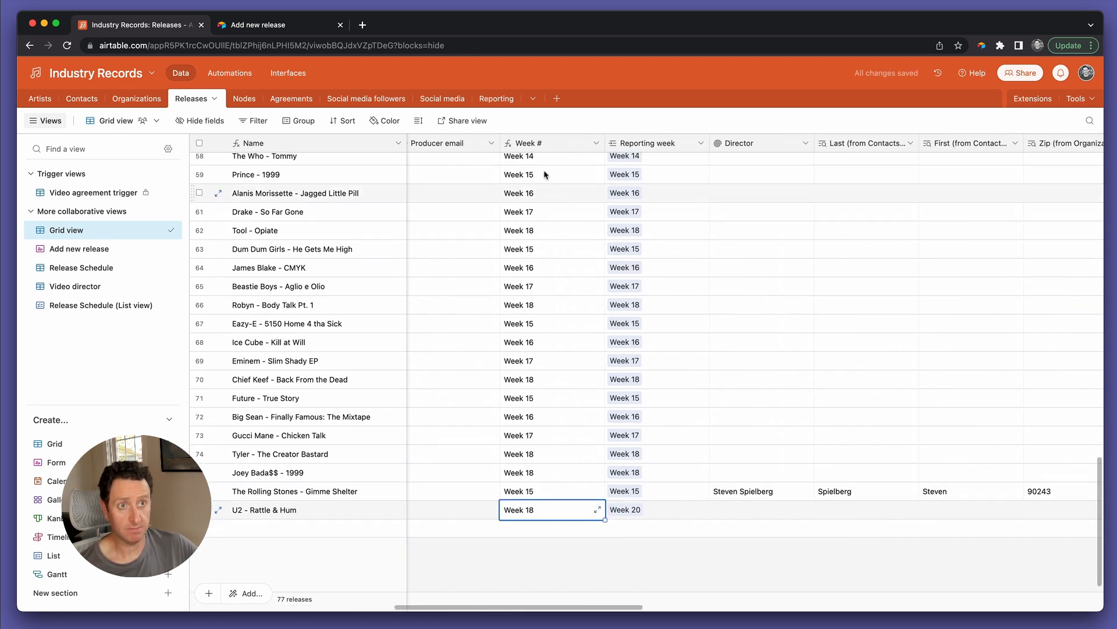
pyautogui.click(656, 513)
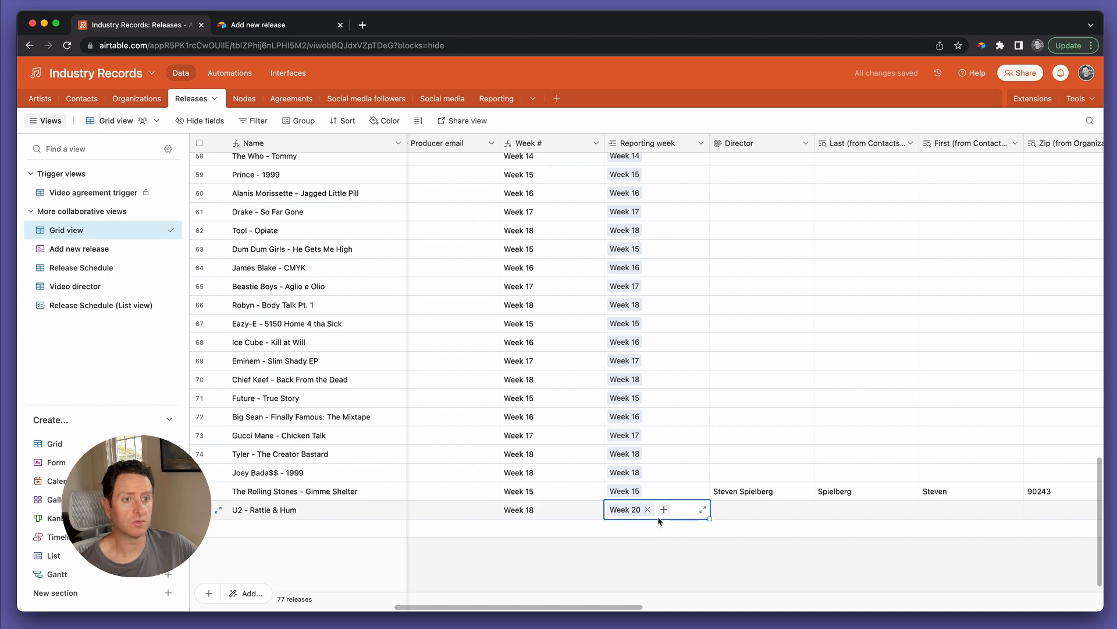
# Step: Set the release date of U2 - Rattle & Hum back to 5/19/2023
pyautogui.hscroll(-10, 567, 507)
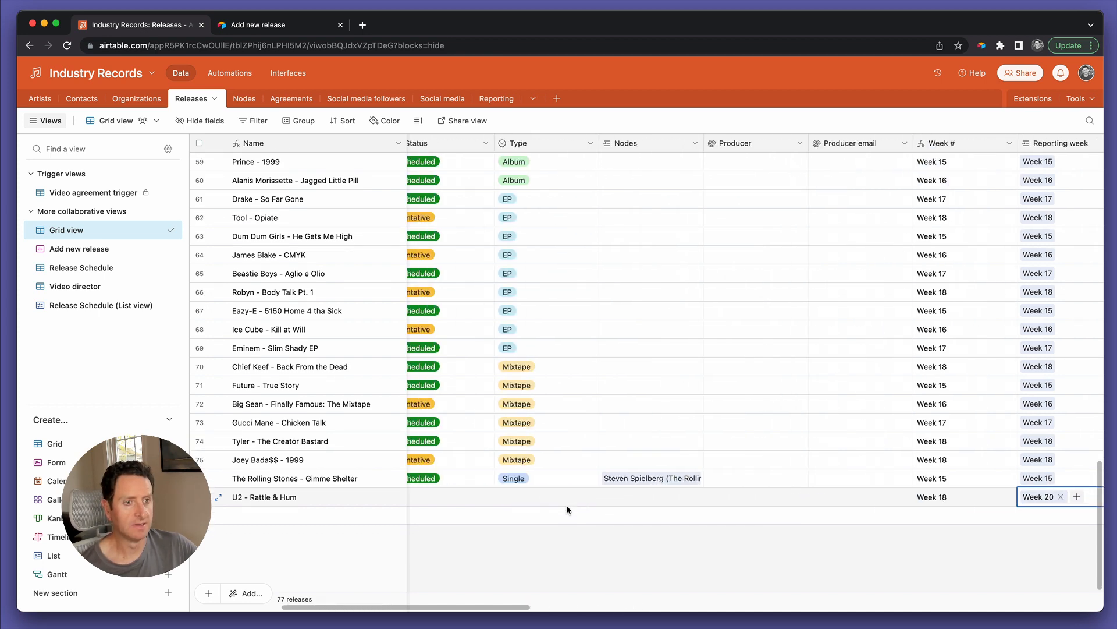
pyautogui.click(625, 505)
pyautogui.click(626, 506)
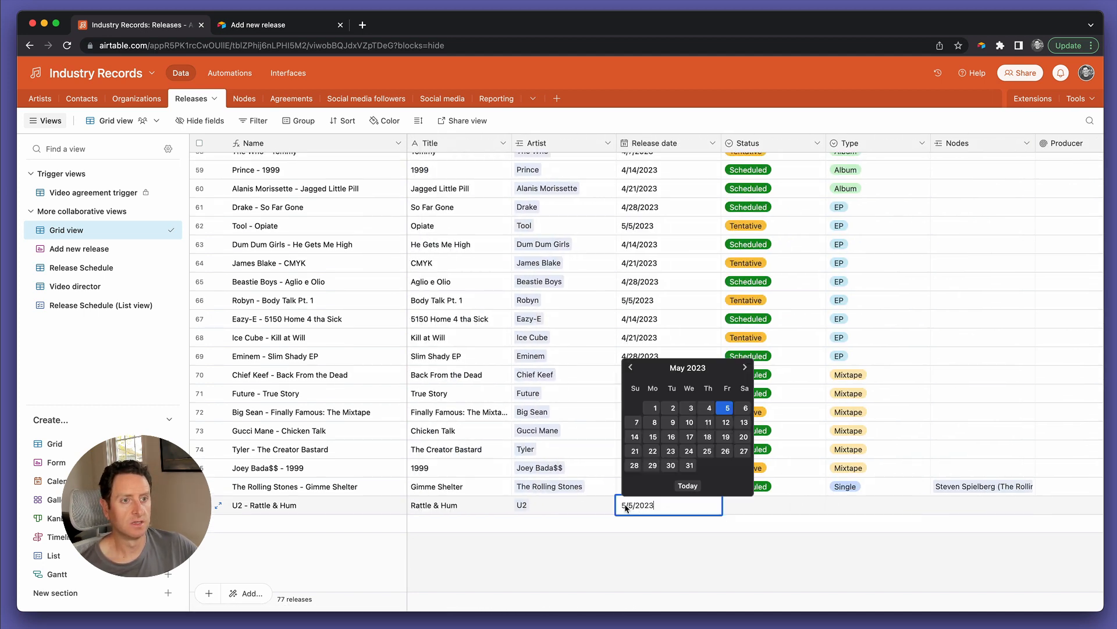
pyautogui.click(726, 437)
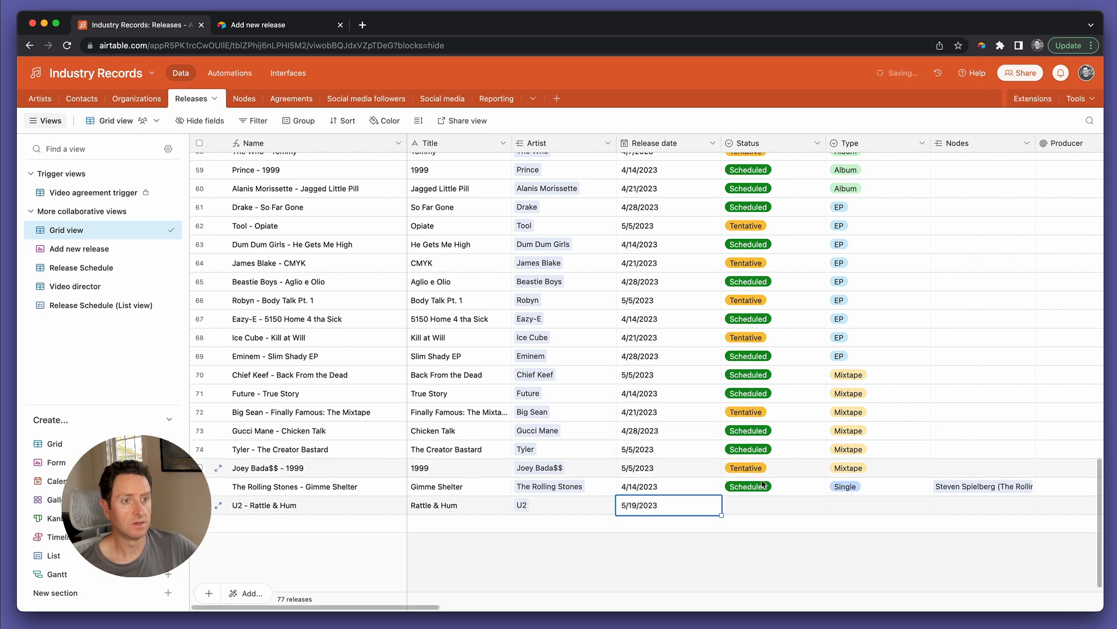
# Step: Check whether Week # and Reporting week match for U2 - Rattle & Hum with the restored date
pyautogui.hscroll(10, 761, 479)
pyautogui.scroll(-1, 761, 480)
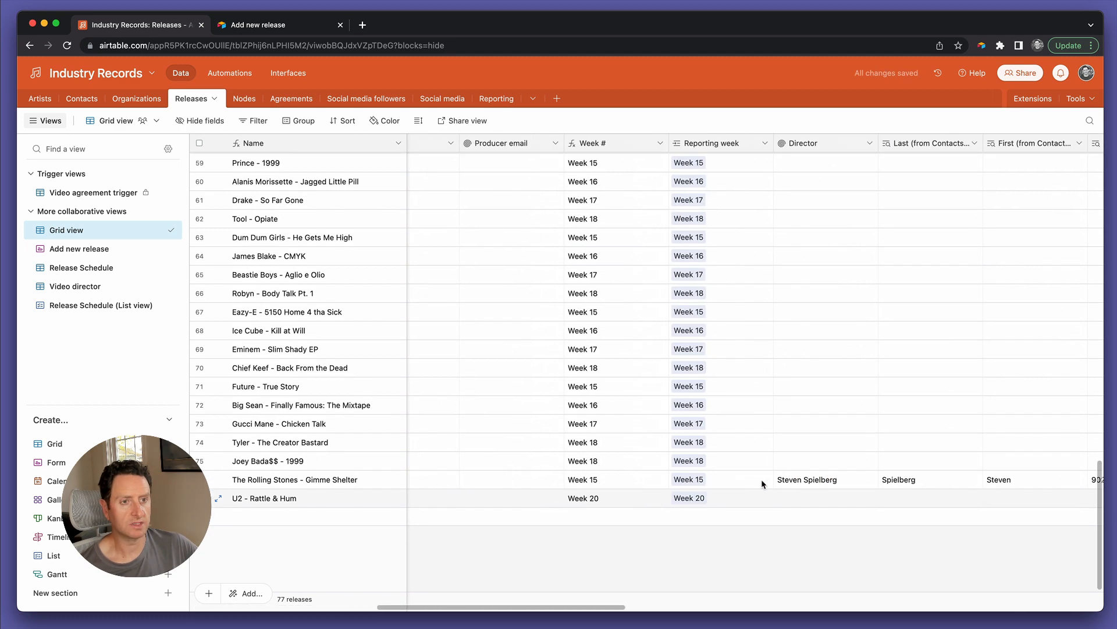
pyautogui.hscroll(-10, 698, 483)
pyautogui.press('Escape')
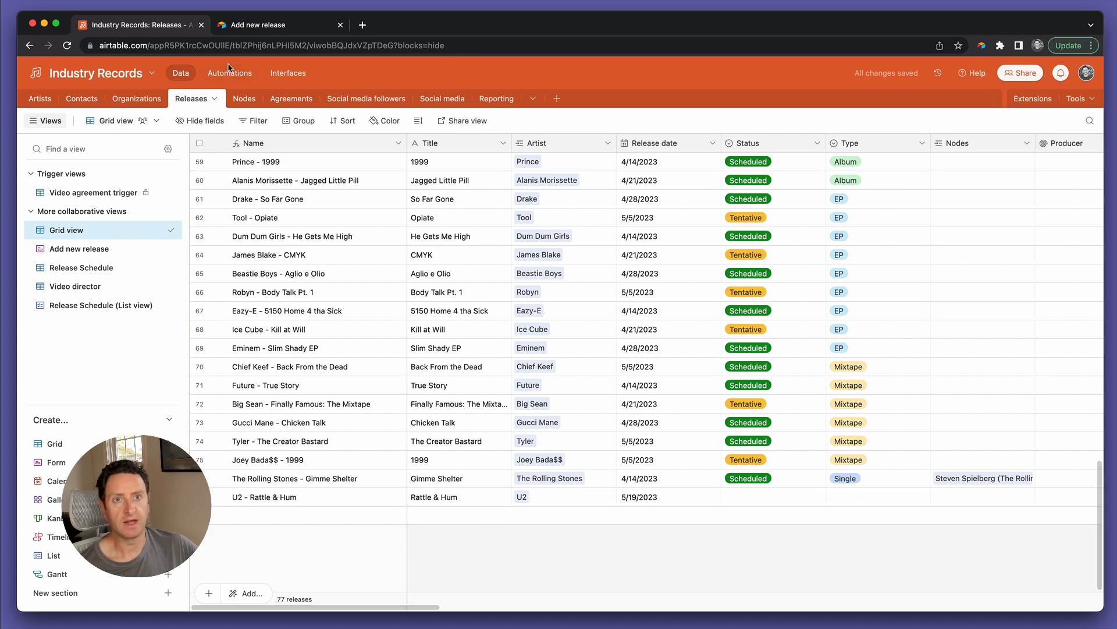
# Step: Give the "When release date changes" automation a "When record updated" trigger
pyautogui.click(229, 74)
pyautogui.click(123, 303)
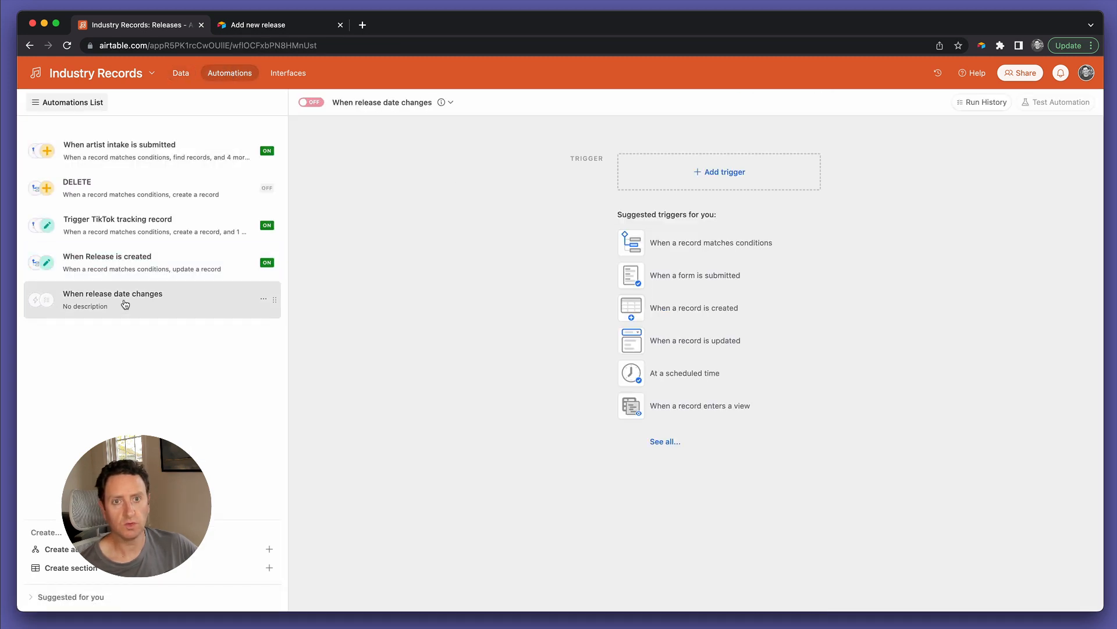
pyautogui.click(725, 173)
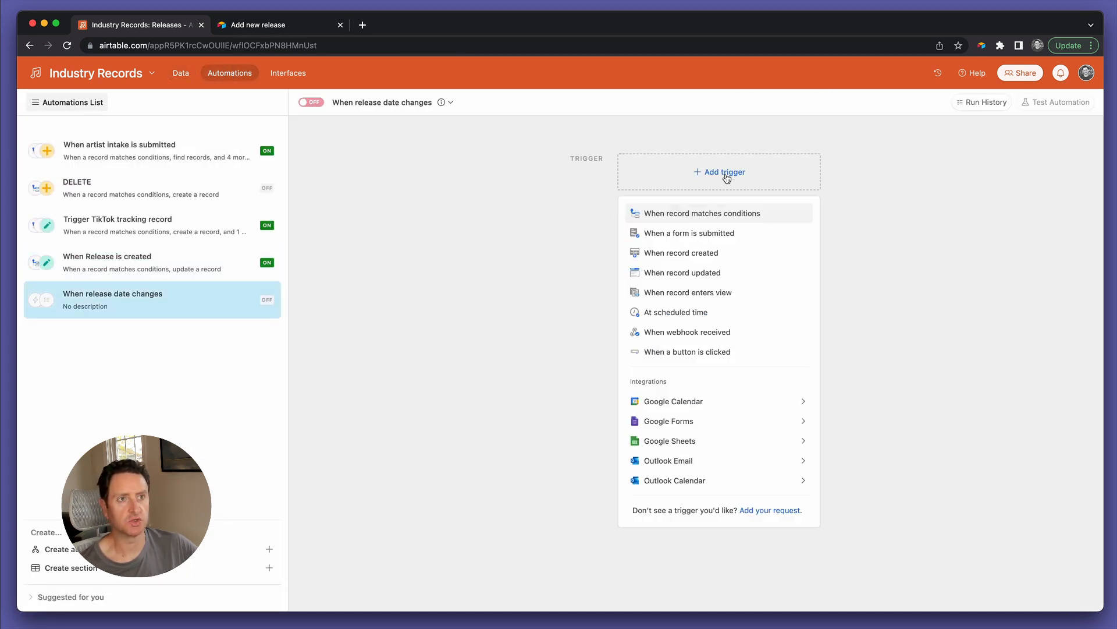
pyautogui.click(709, 274)
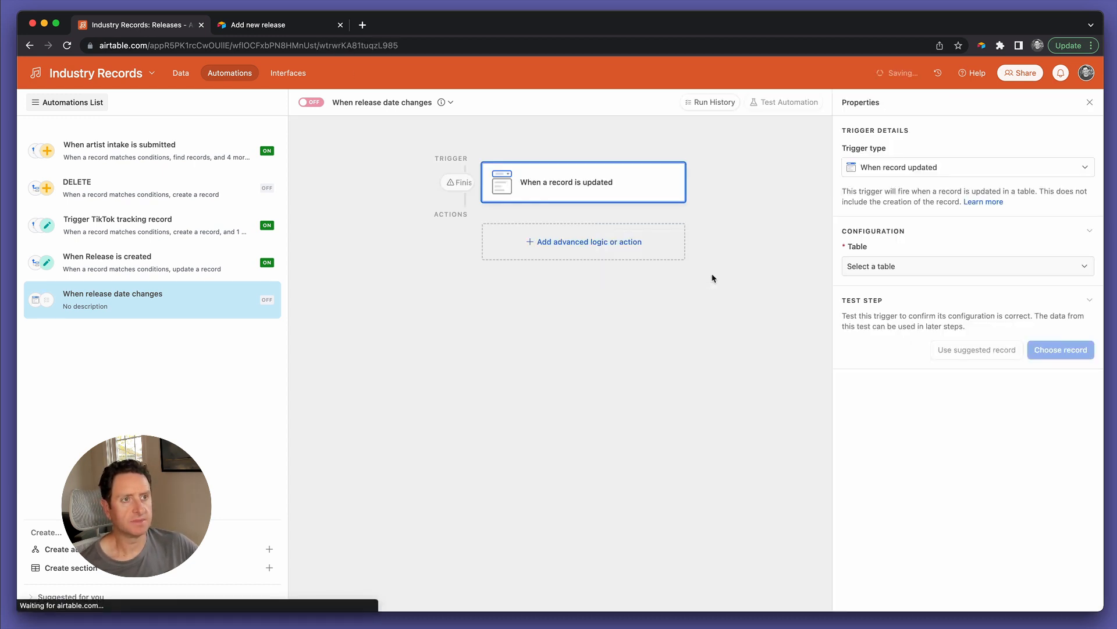
# Step: Configure the trigger to use the Releases table and watch only the Release date field
pyautogui.click(915, 266)
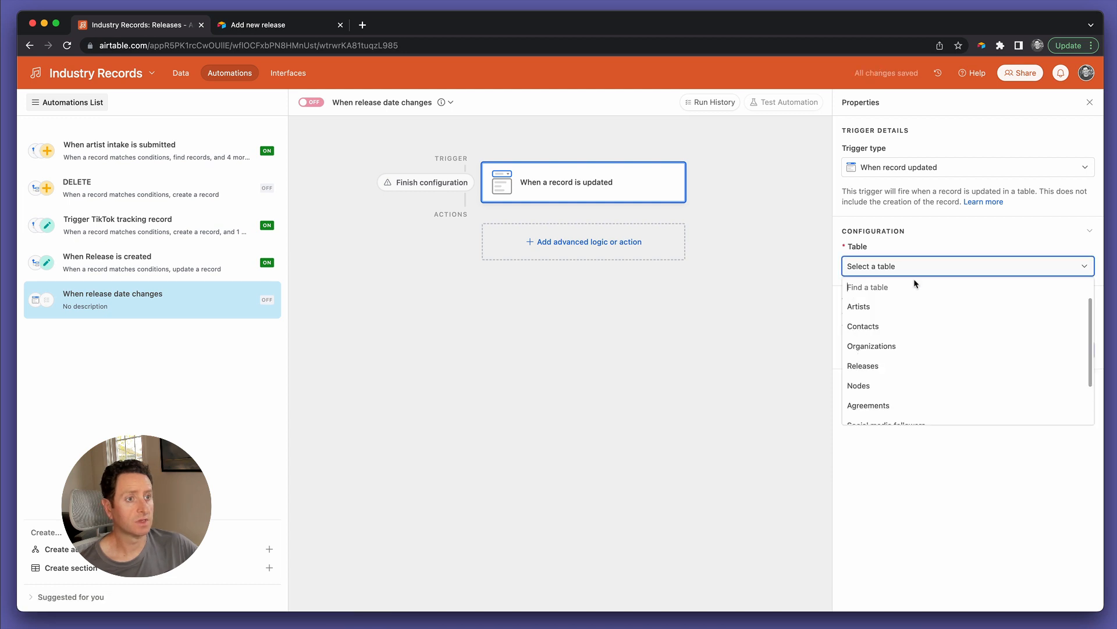
pyautogui.click(903, 359)
pyautogui.click(893, 332)
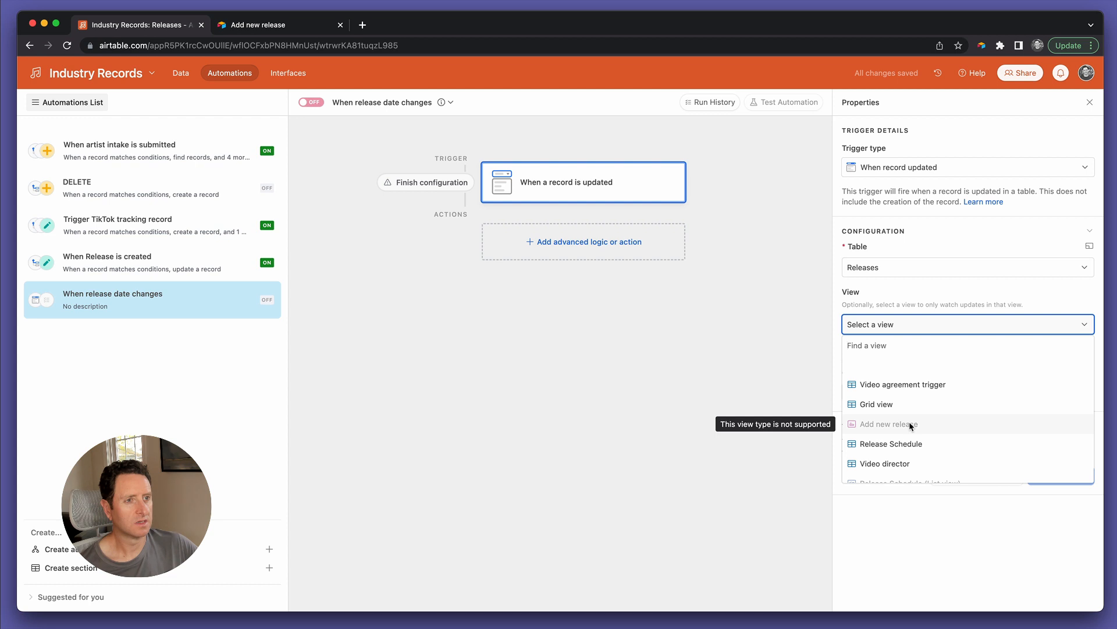
pyautogui.click(914, 315)
pyautogui.click(874, 389)
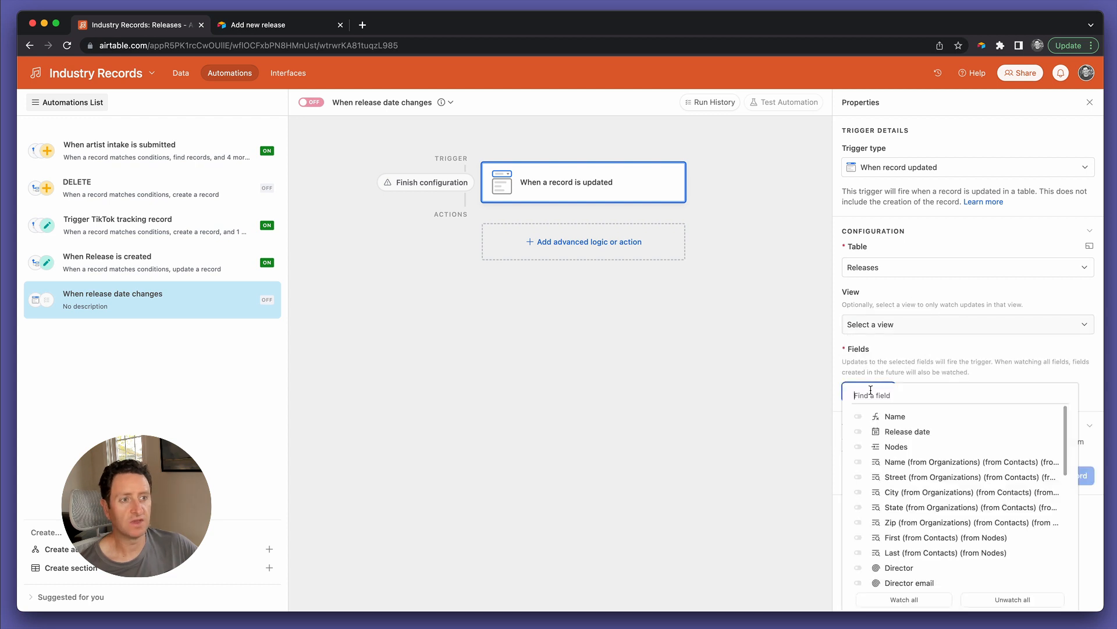
pyautogui.click(899, 430)
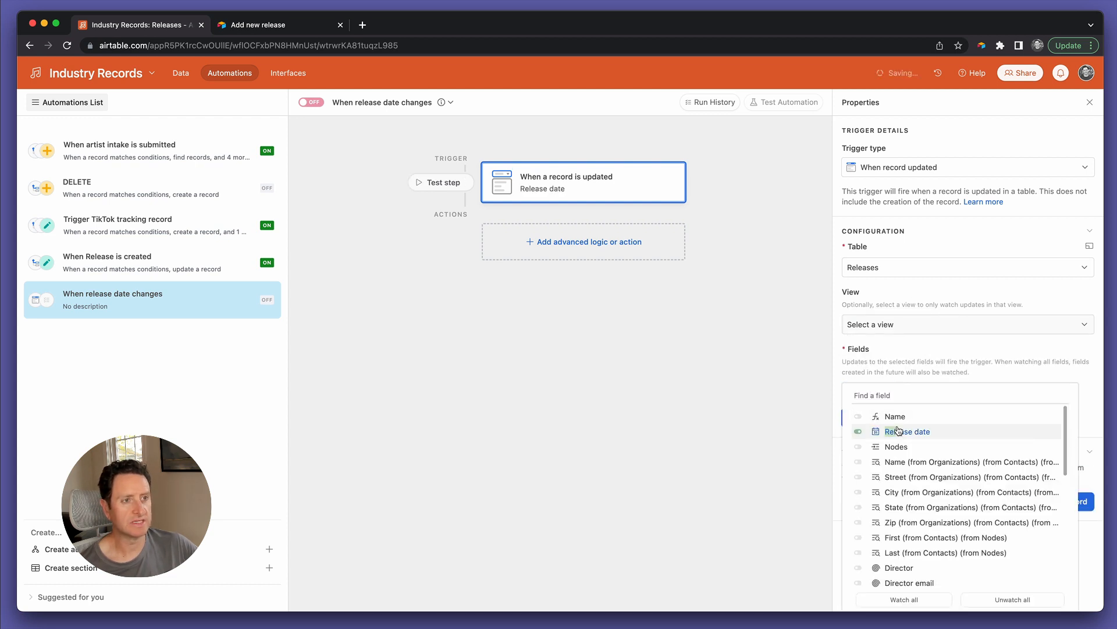
pyautogui.click(899, 368)
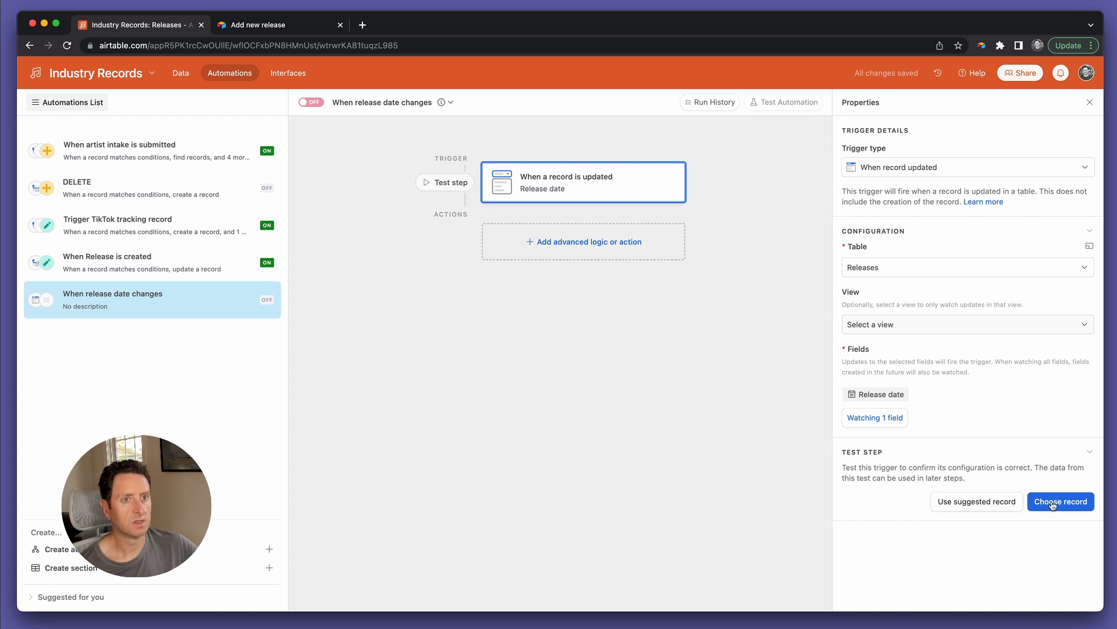
# Step: Add an Update record action on the Releases table, using the trigger record's Airtable record ID as Record ID
pyautogui.click(616, 242)
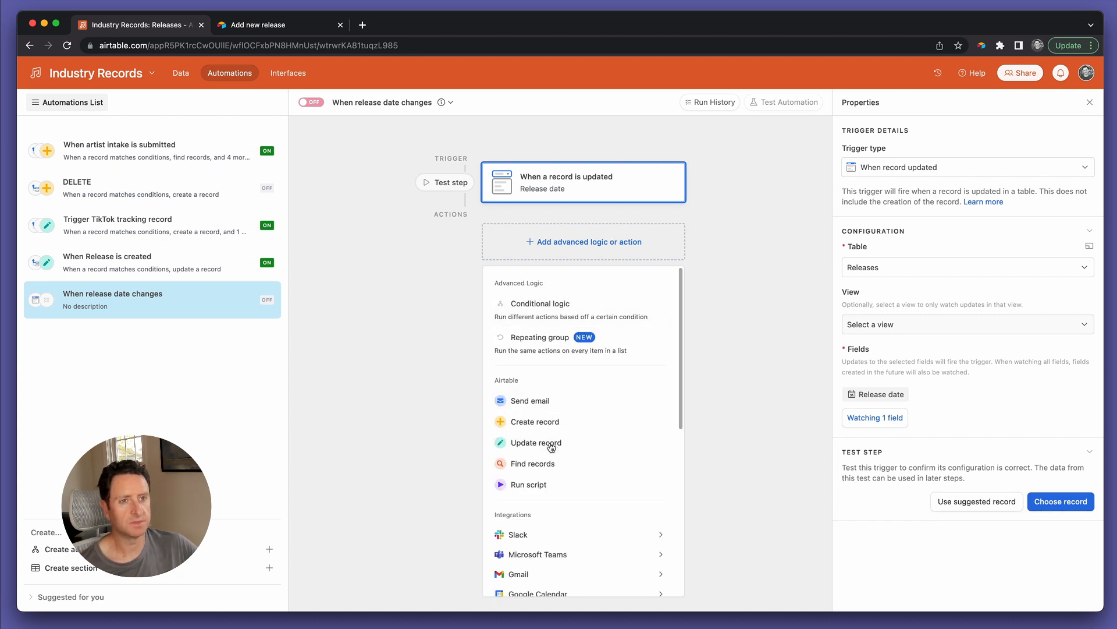
pyautogui.click(549, 443)
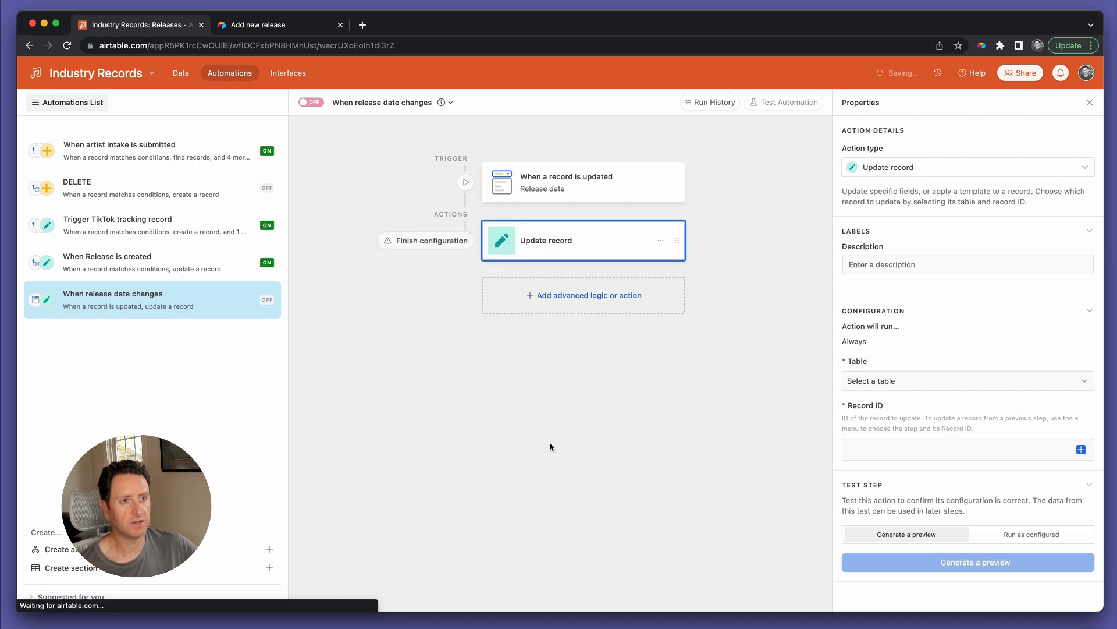
pyautogui.click(886, 381)
pyautogui.click(890, 479)
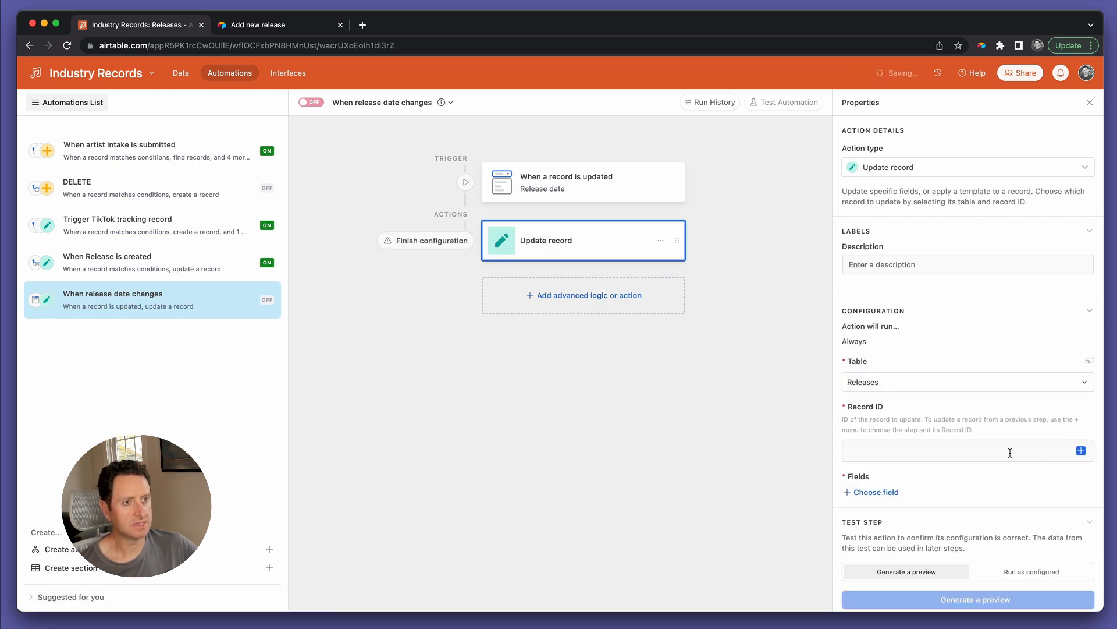
pyautogui.click(1081, 451)
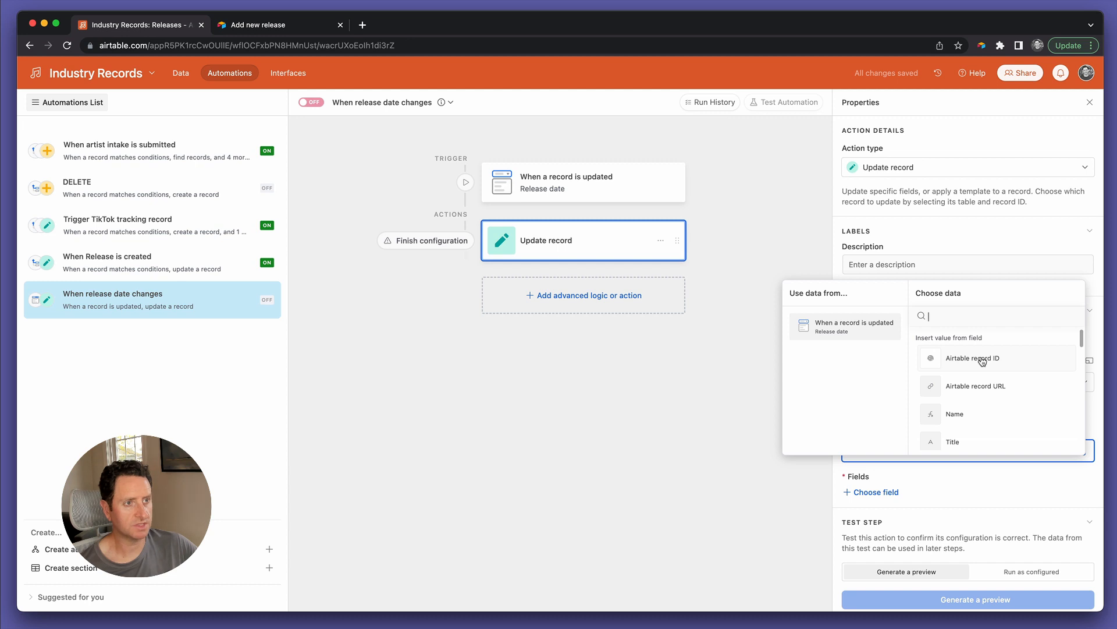
pyautogui.click(983, 359)
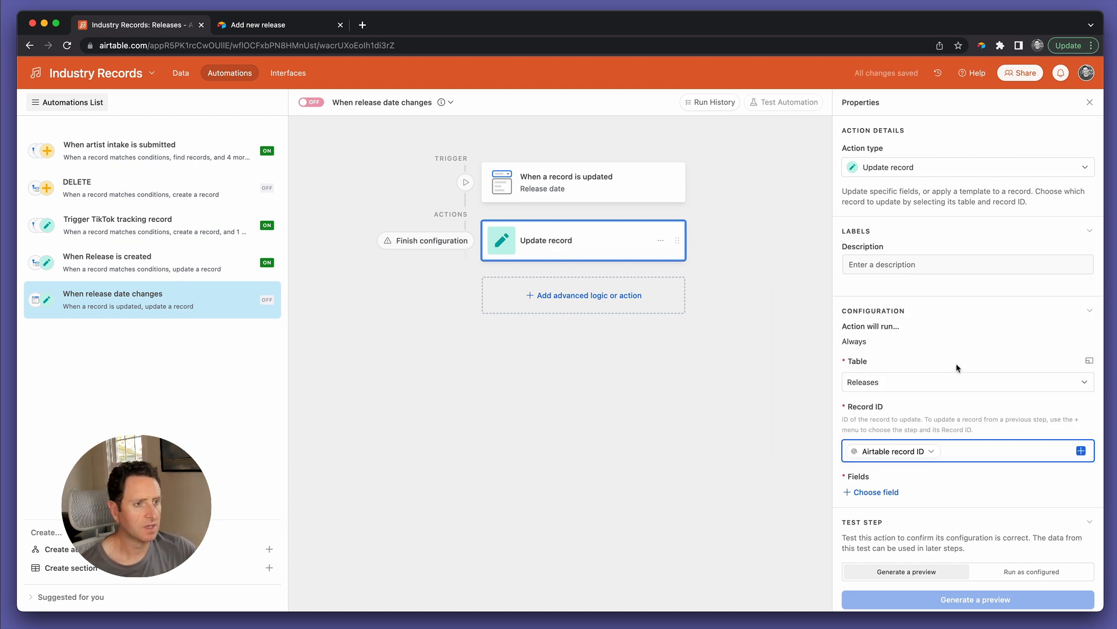
# Step: Set the action's Reporting week field to the trigger record's Week # value and turn the automation on
pyautogui.click(875, 492)
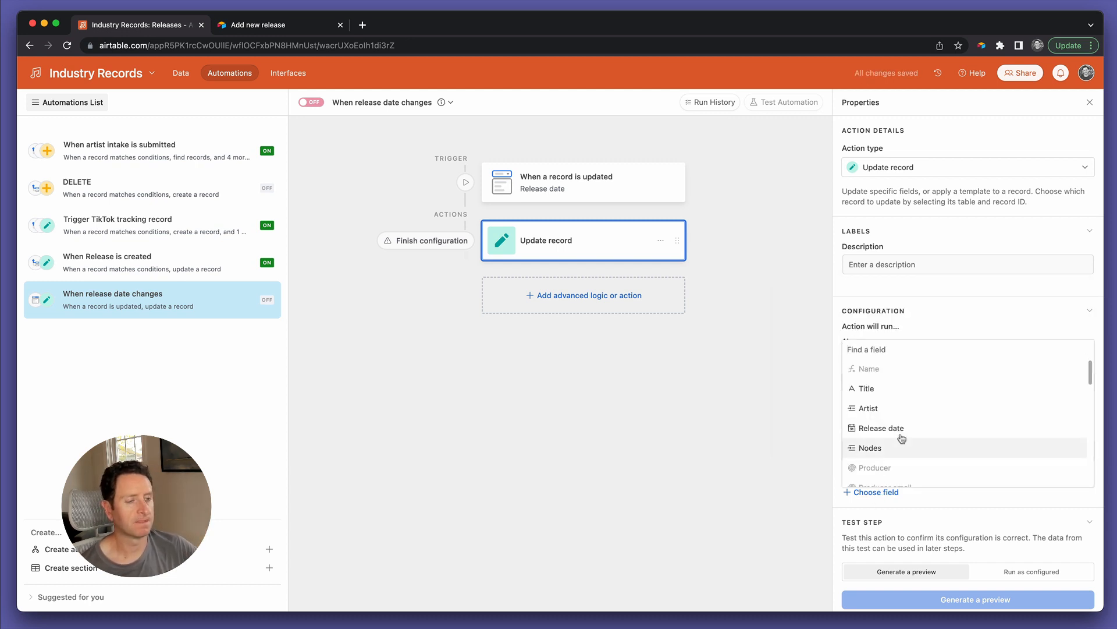
pyautogui.scroll(-5, 908, 445)
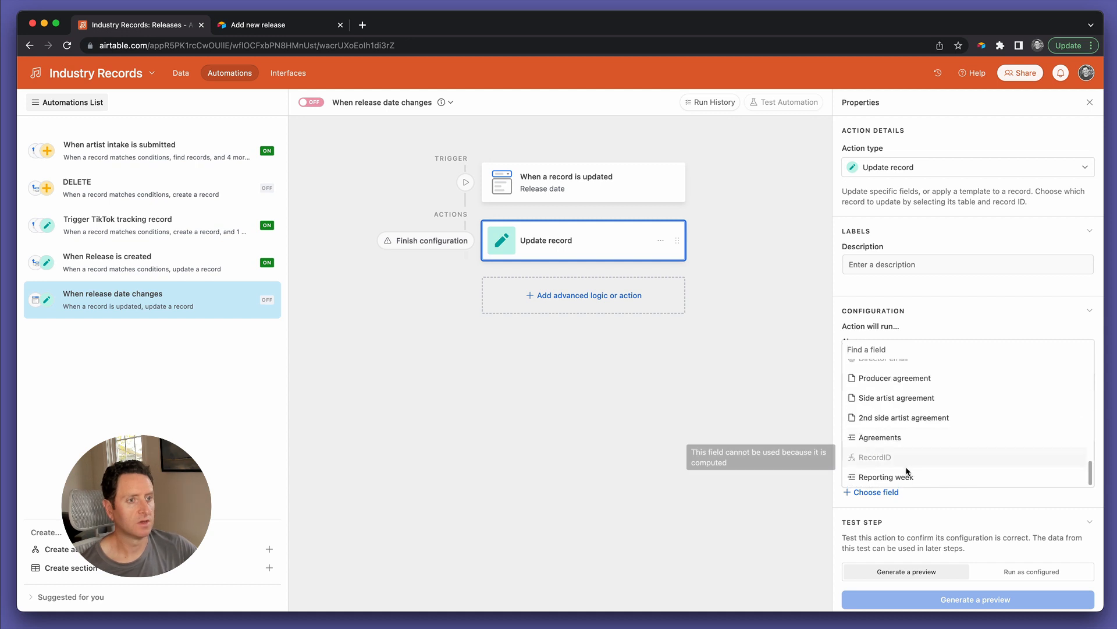
pyautogui.click(907, 476)
pyautogui.click(1025, 529)
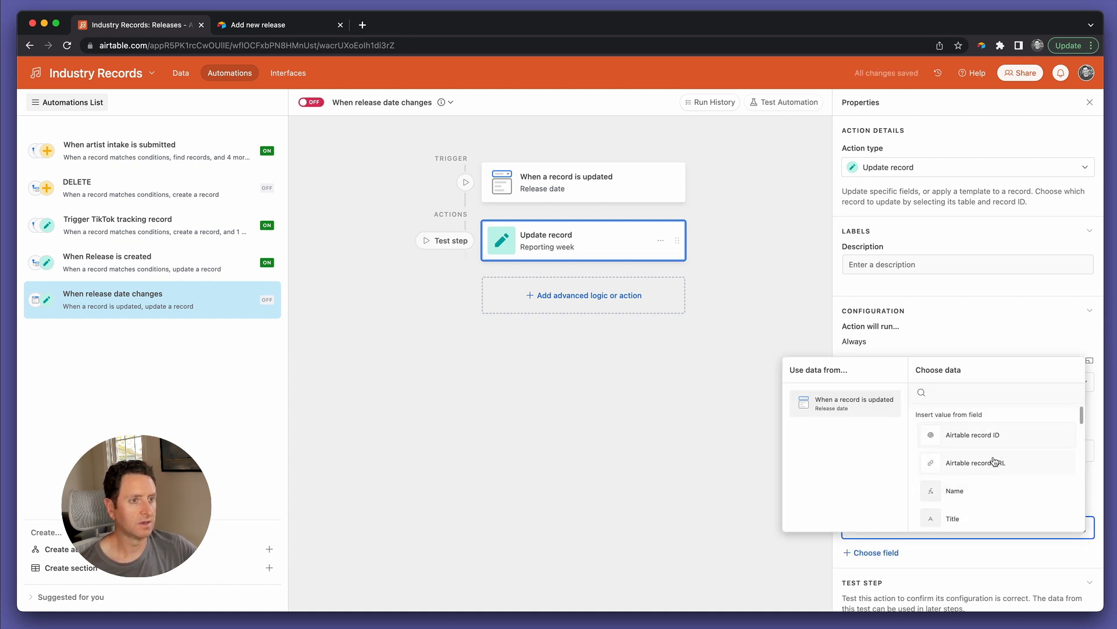
pyautogui.write('we')
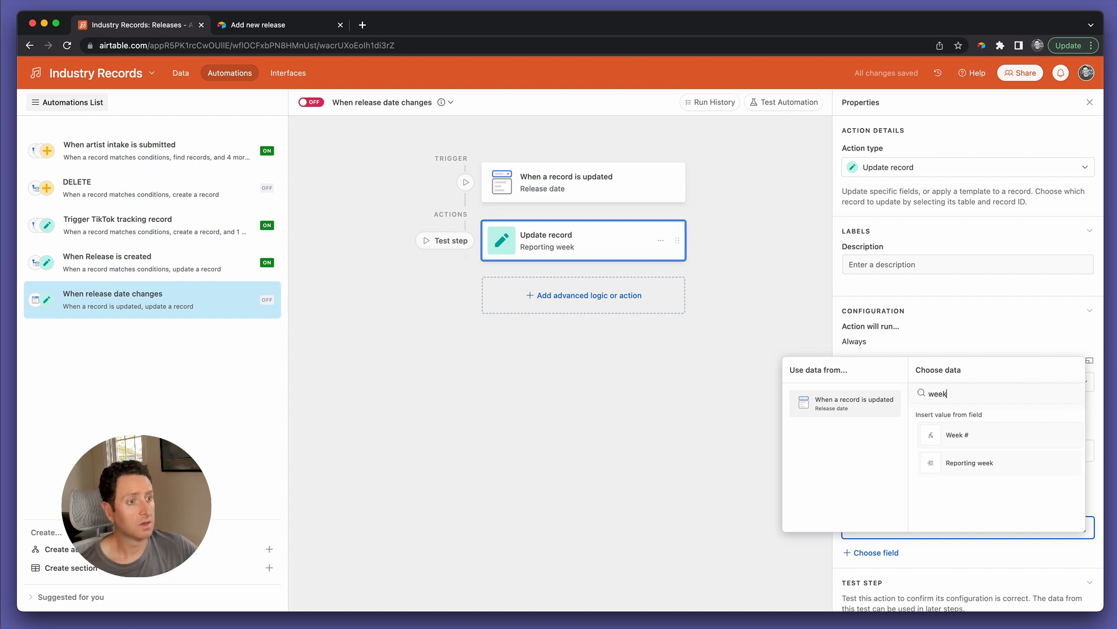
pyautogui.write('ek')
pyautogui.click(972, 431)
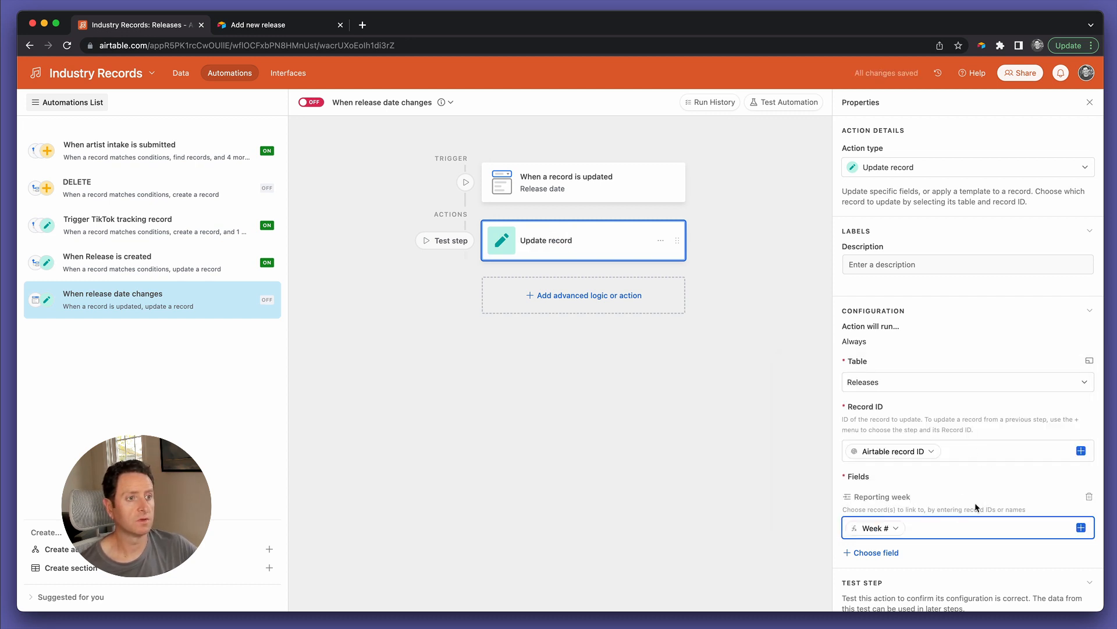
pyautogui.click(313, 101)
# Step: Change the release date of U2 - Rattle & Hum to 4/28/2023 in the Releases table and check its Reporting week
pyautogui.click(179, 73)
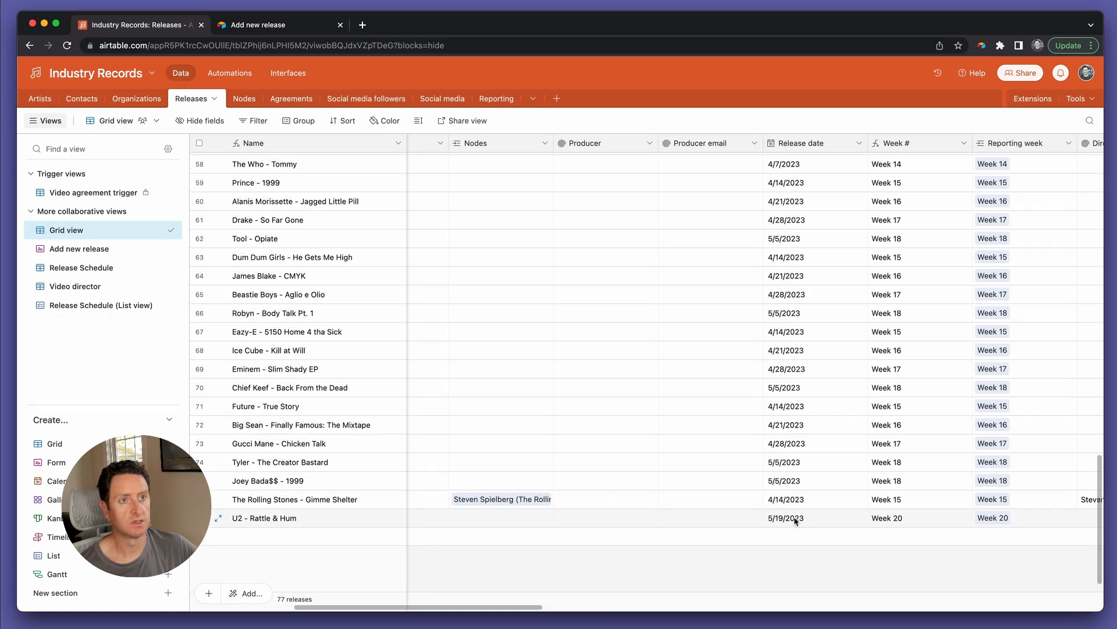
pyautogui.click(795, 519)
pyautogui.click(795, 518)
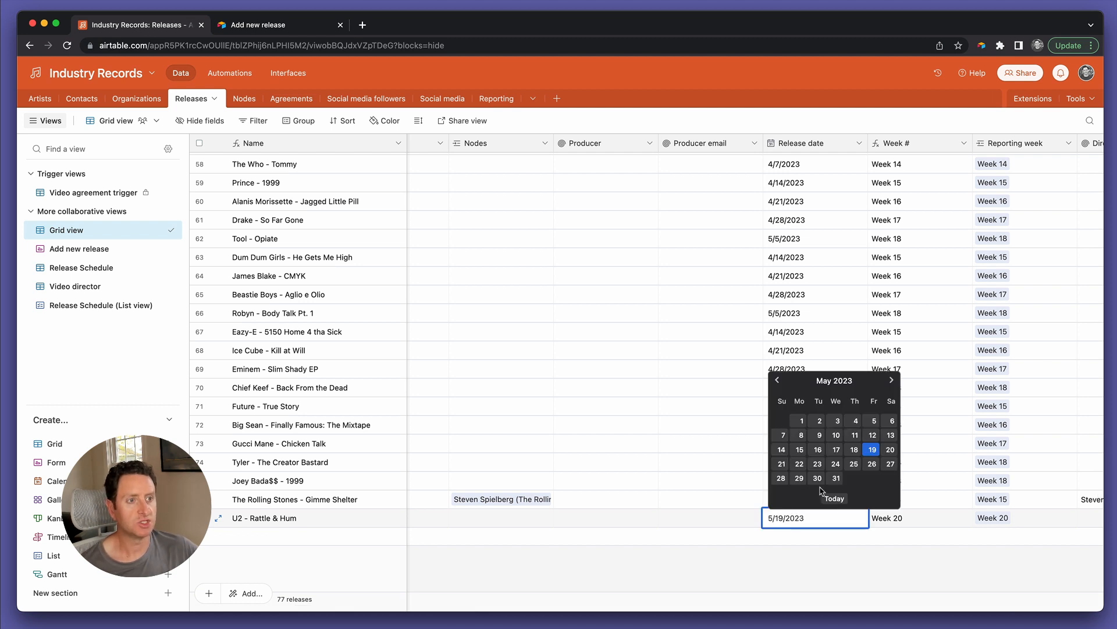
pyautogui.click(780, 381)
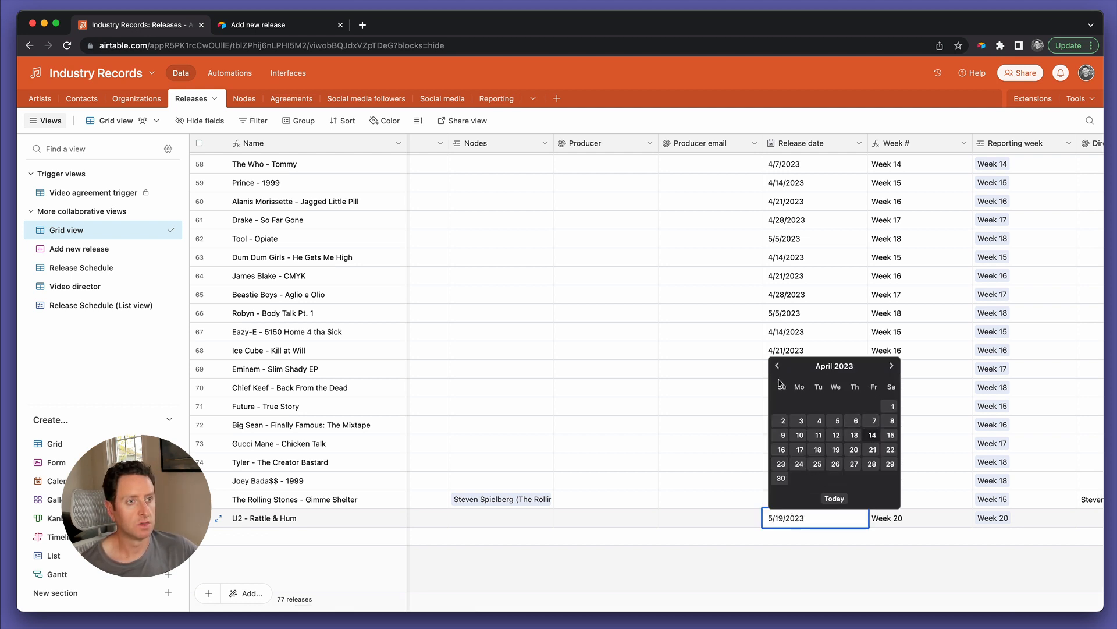
pyautogui.click(871, 463)
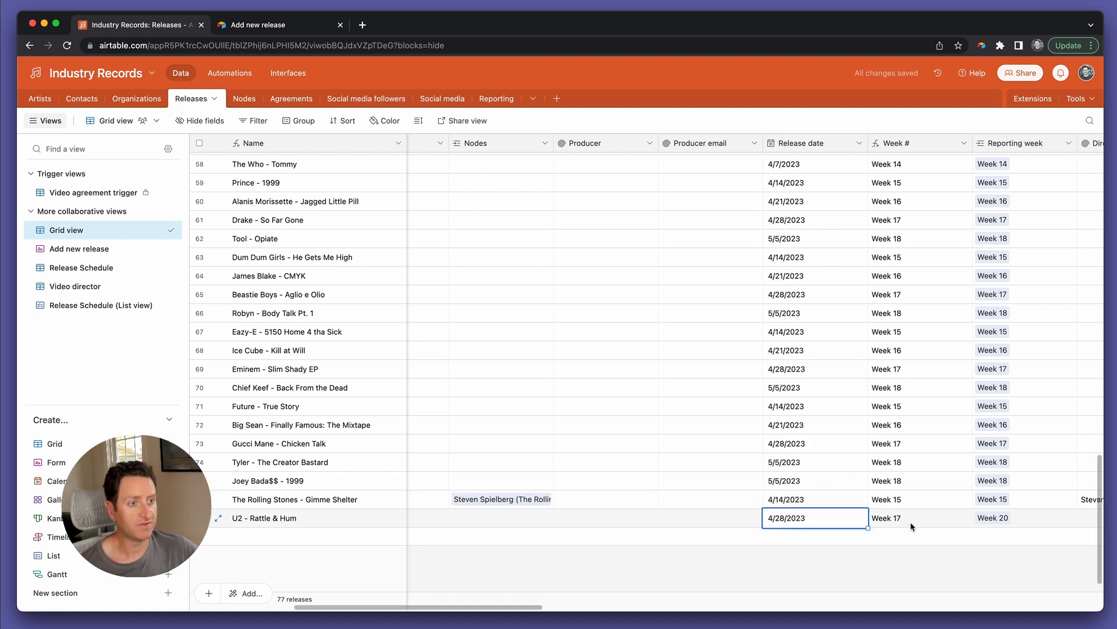
pyautogui.click(897, 557)
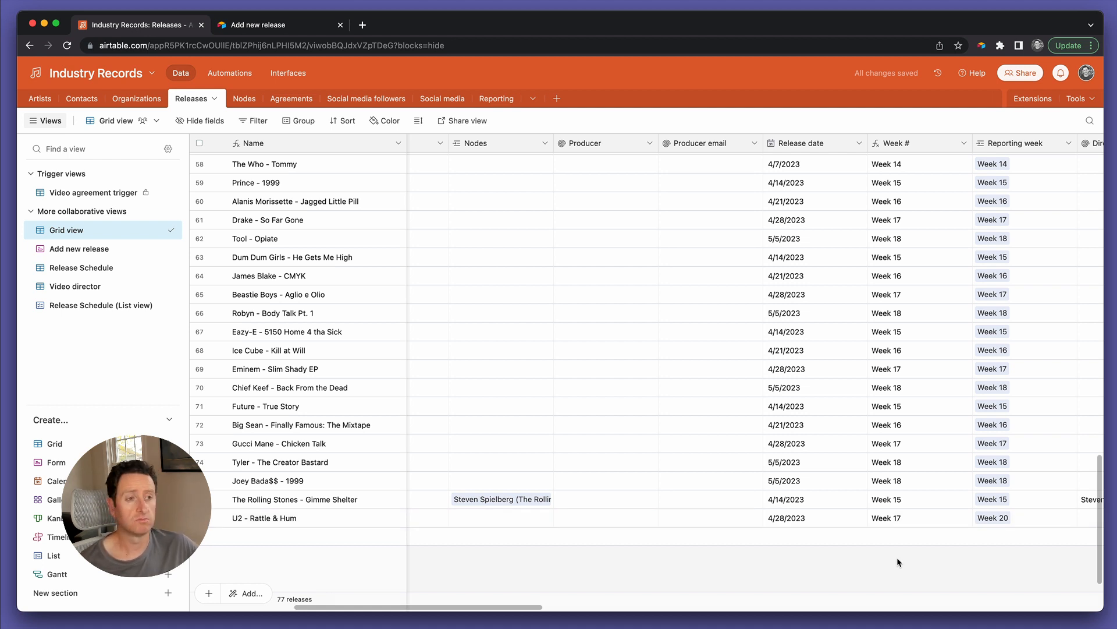
pyautogui.click(1024, 518)
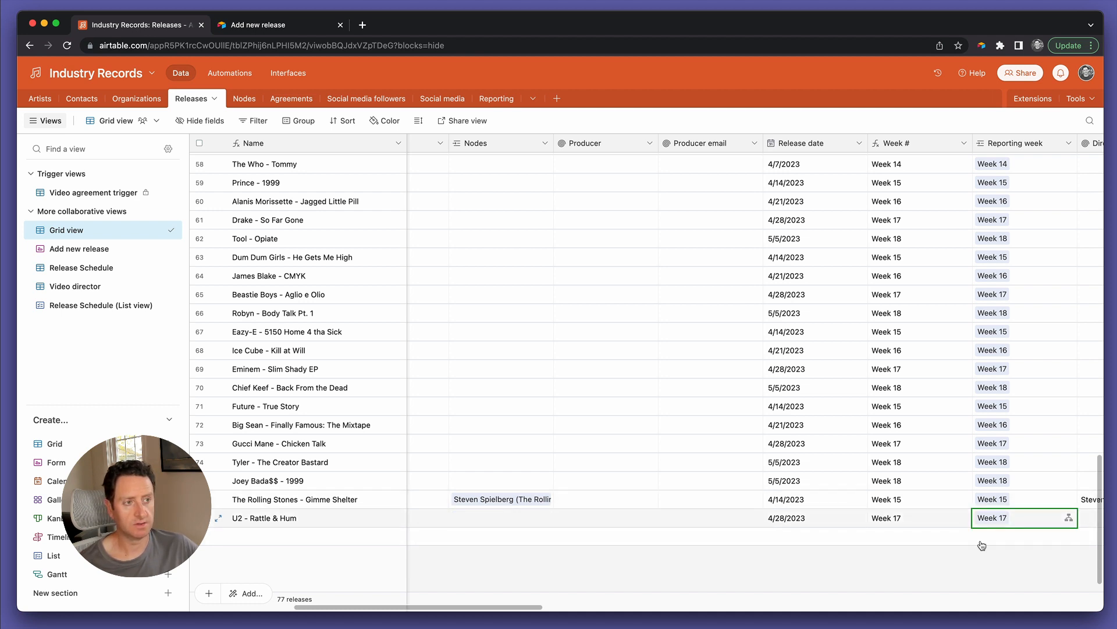